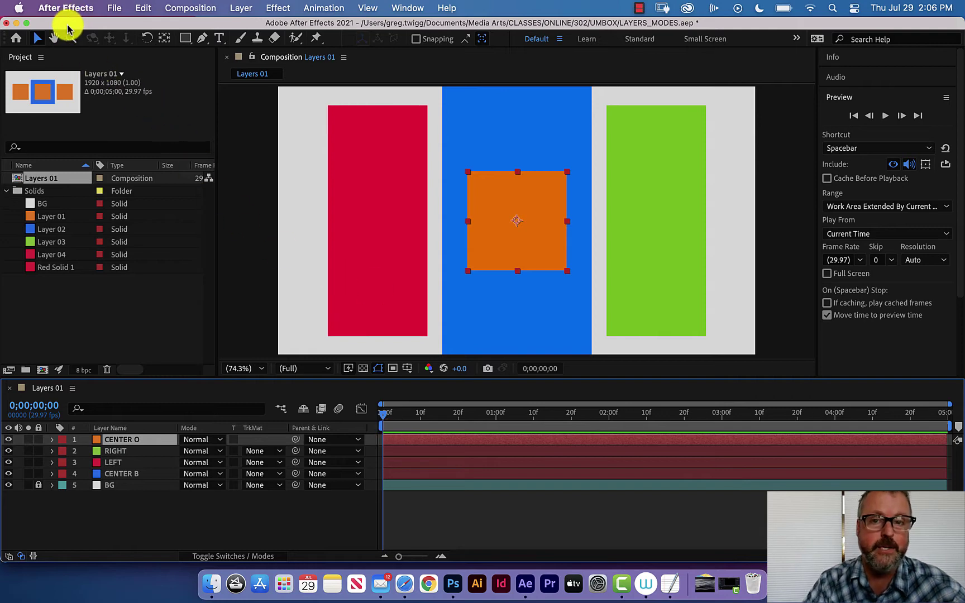
left_click(242, 8)
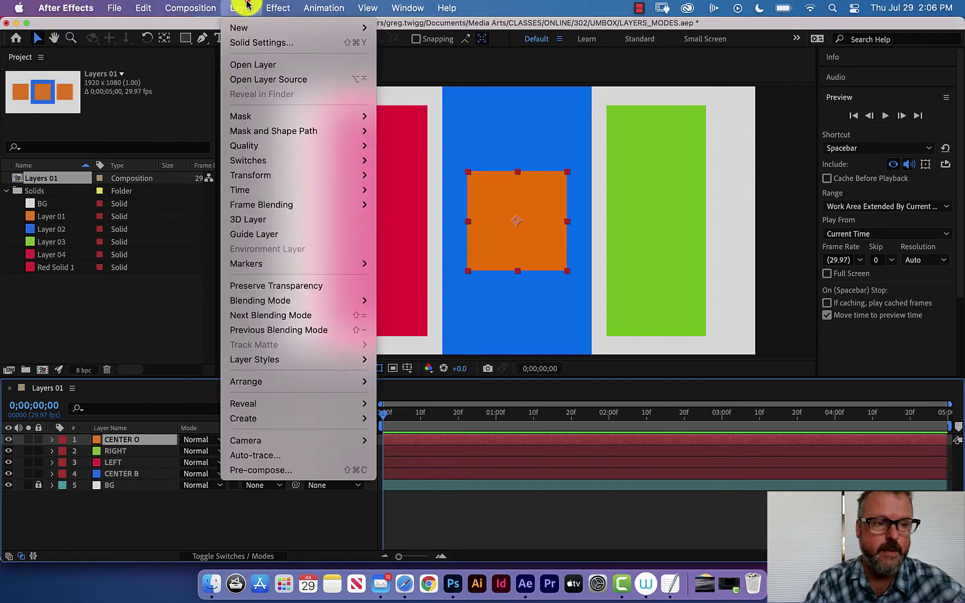
mouse_move(252, 28)
left_click(233, 7)
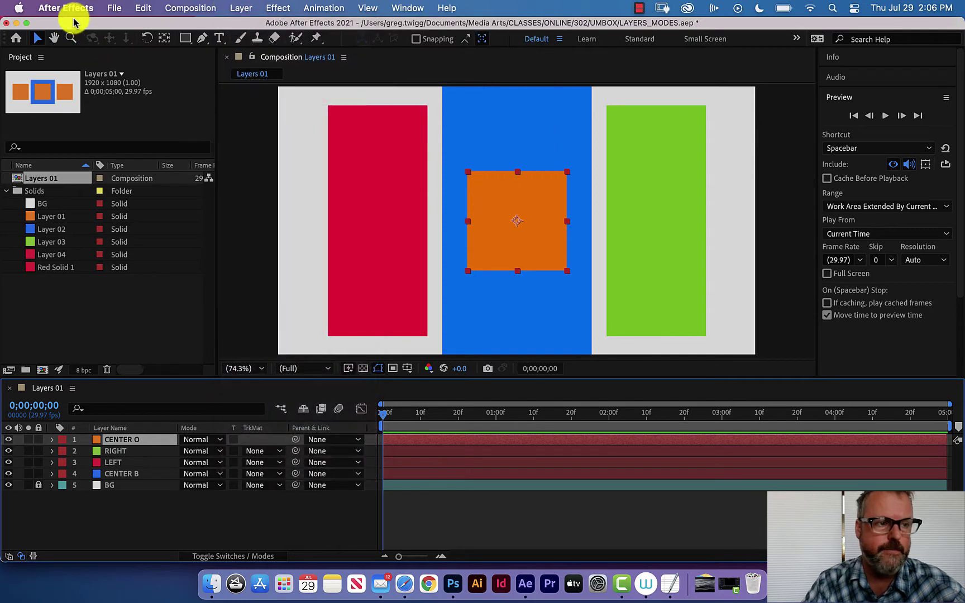
Step: Set the import preference for still footage to a fixed duration of 0:00:01:00 and apply it
left_click(80, 9)
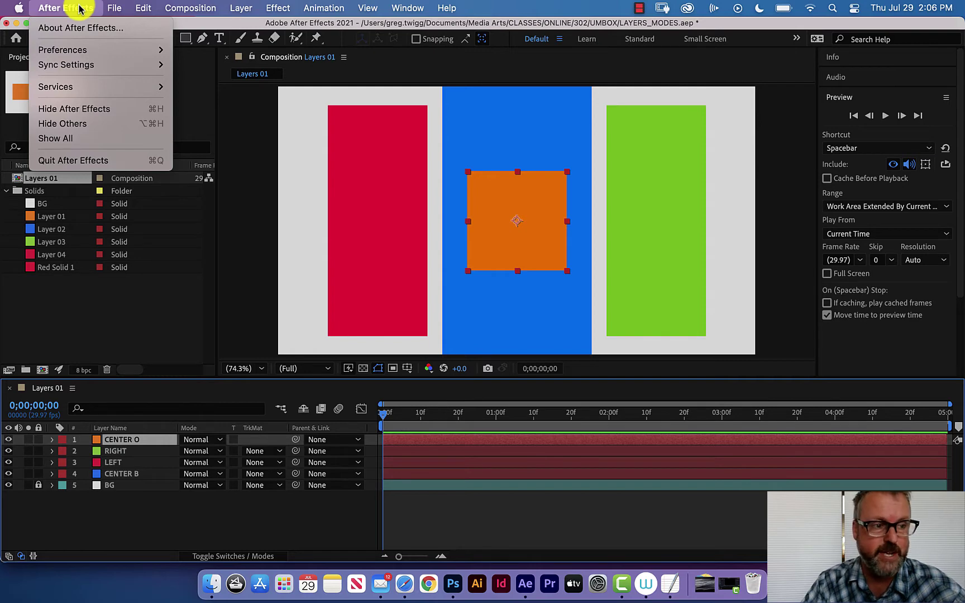
left_click(80, 49)
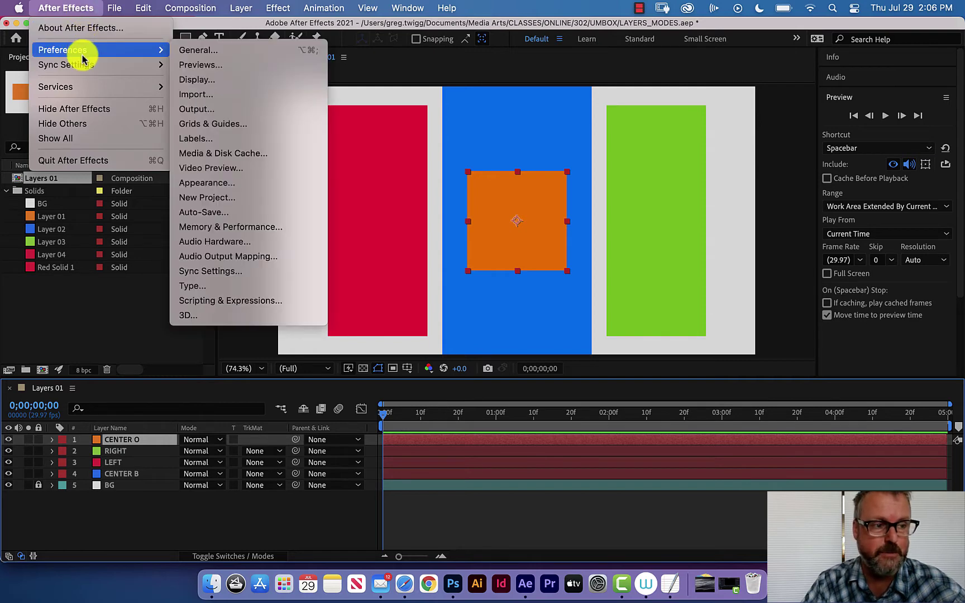
left_click(197, 96)
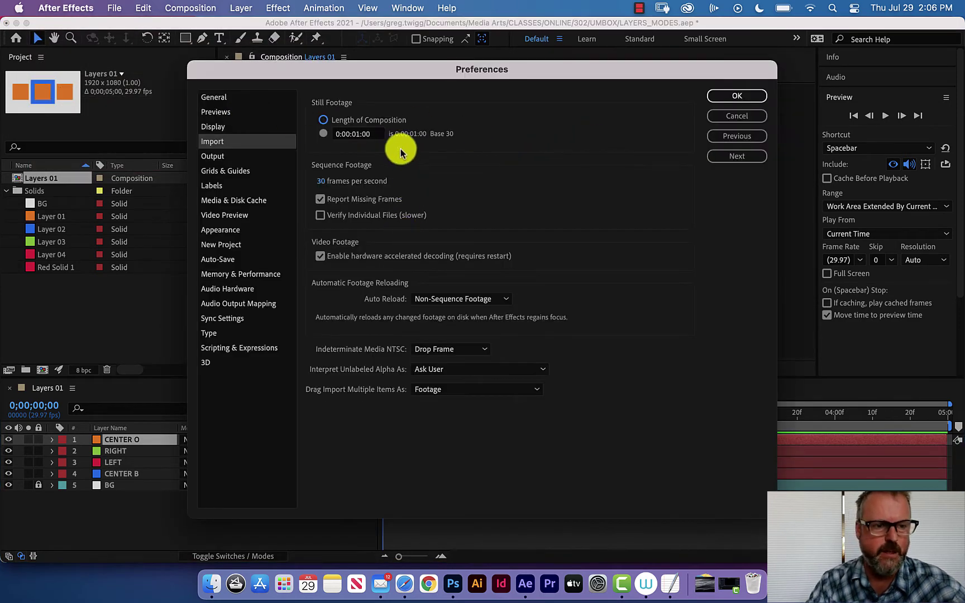
left_click(323, 119)
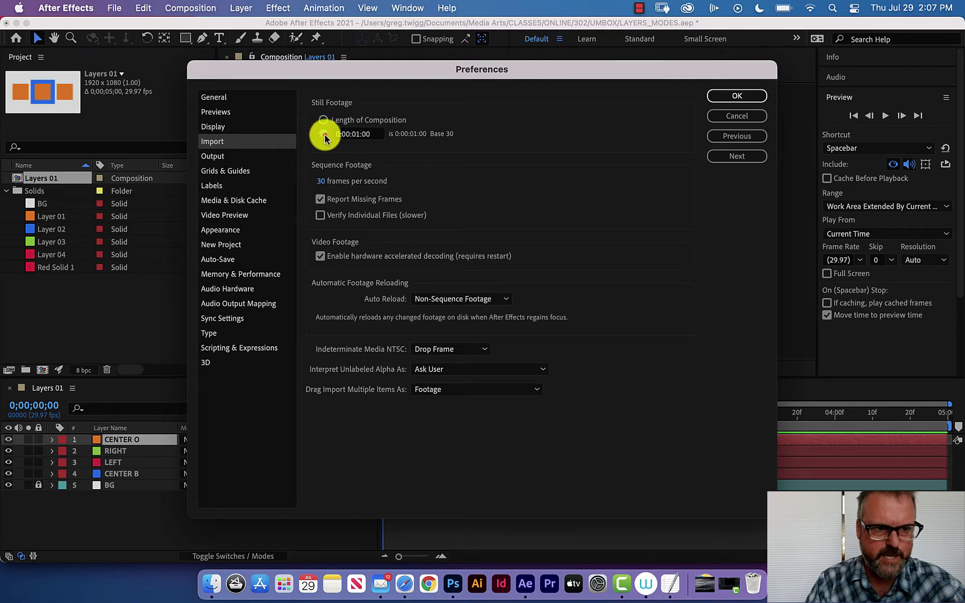
left_click(324, 135)
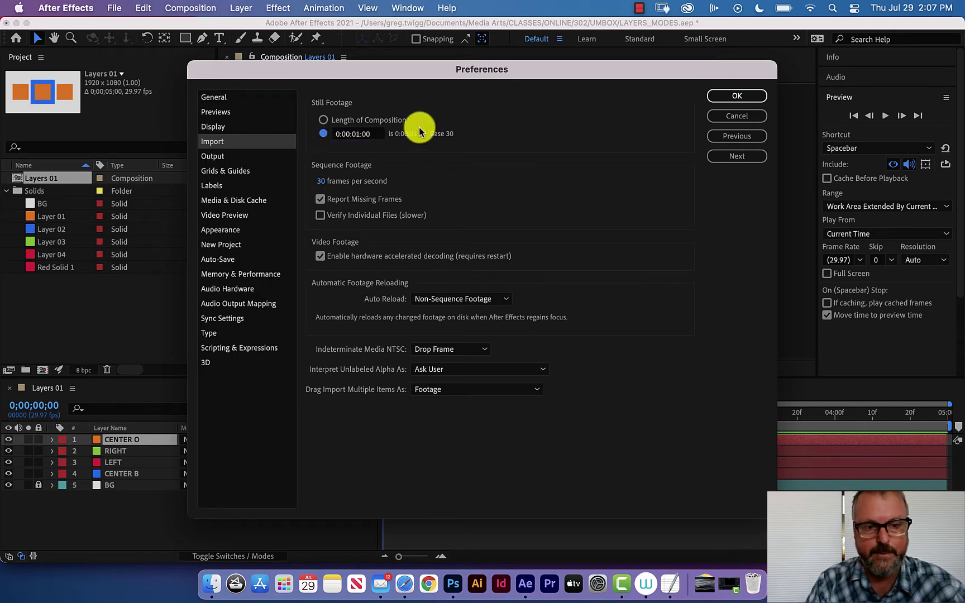
left_click(721, 98)
Step: Add a new purple solid layer to the Layers 01 composition and delete it from the timeline
left_click(241, 8)
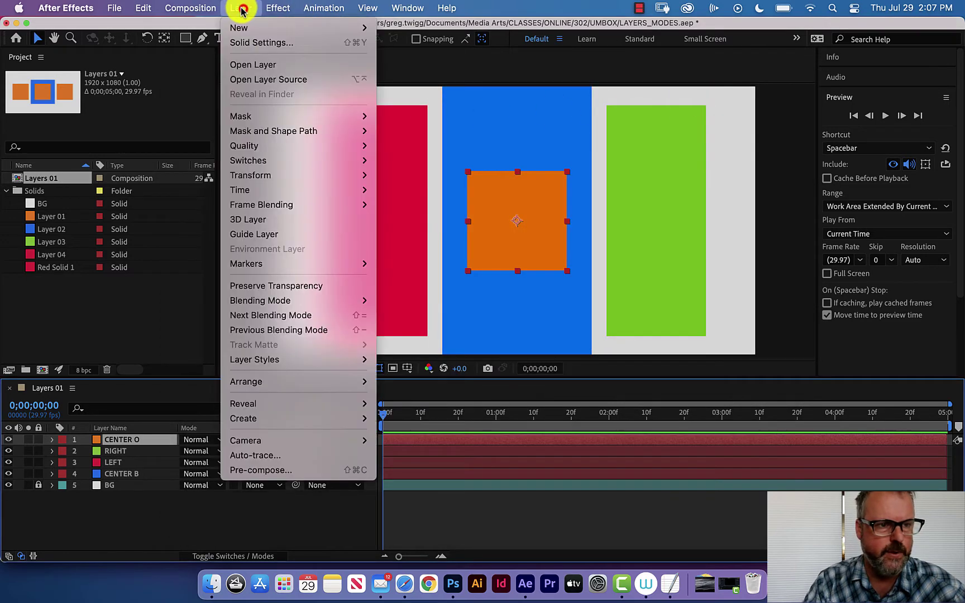
mouse_move(250, 30)
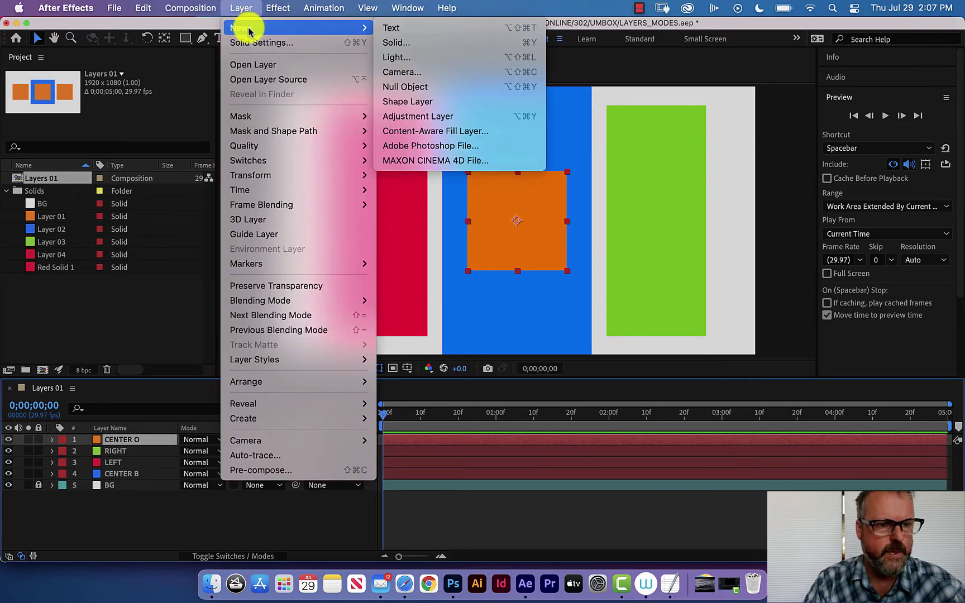
left_click(425, 43)
left_click(608, 337)
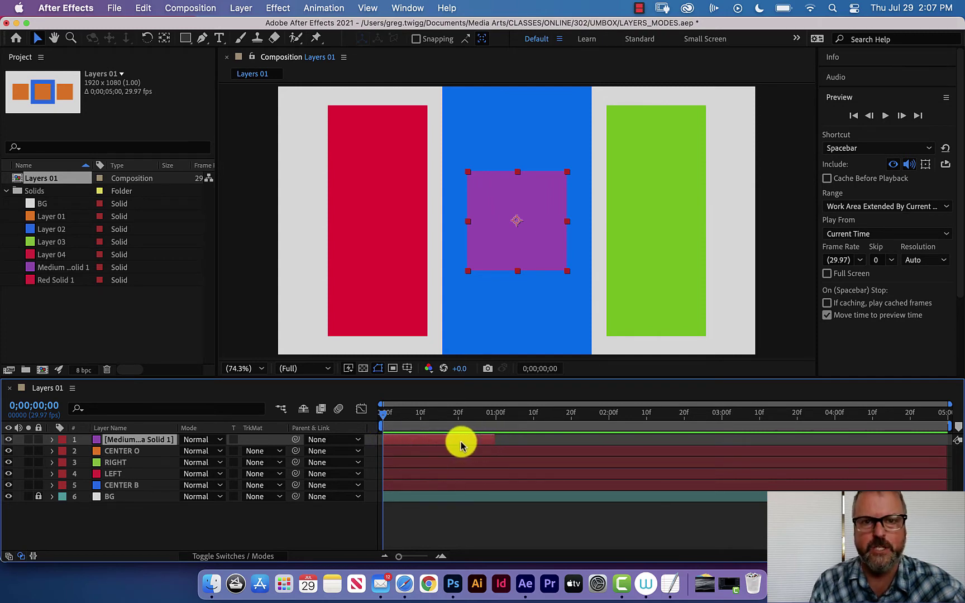
mouse_move(382, 414)
left_mouse_down()
mouse_move(560, 420)
mouse_move(383, 423)
mouse_move(596, 409)
mouse_move(383, 419)
left_mouse_up()
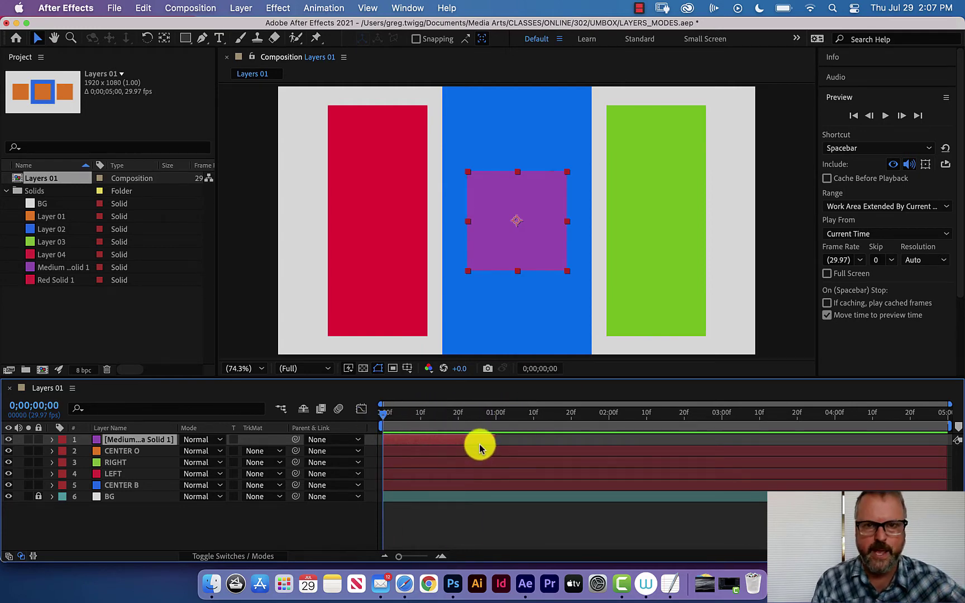
key("Delete")
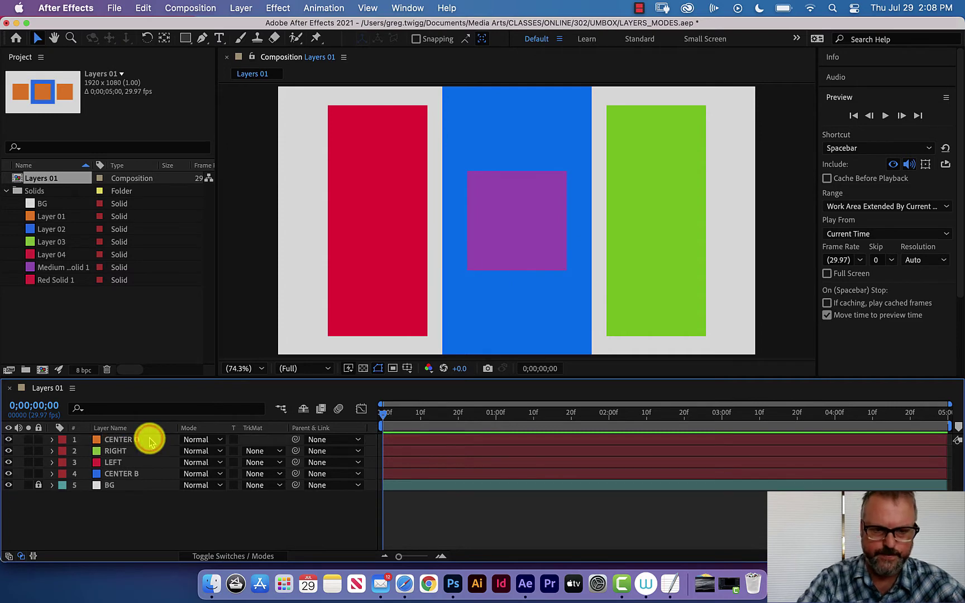
Step: Set the import preference for still footage to Length of Composition and apply it
left_click(77, 8)
mouse_move(79, 49)
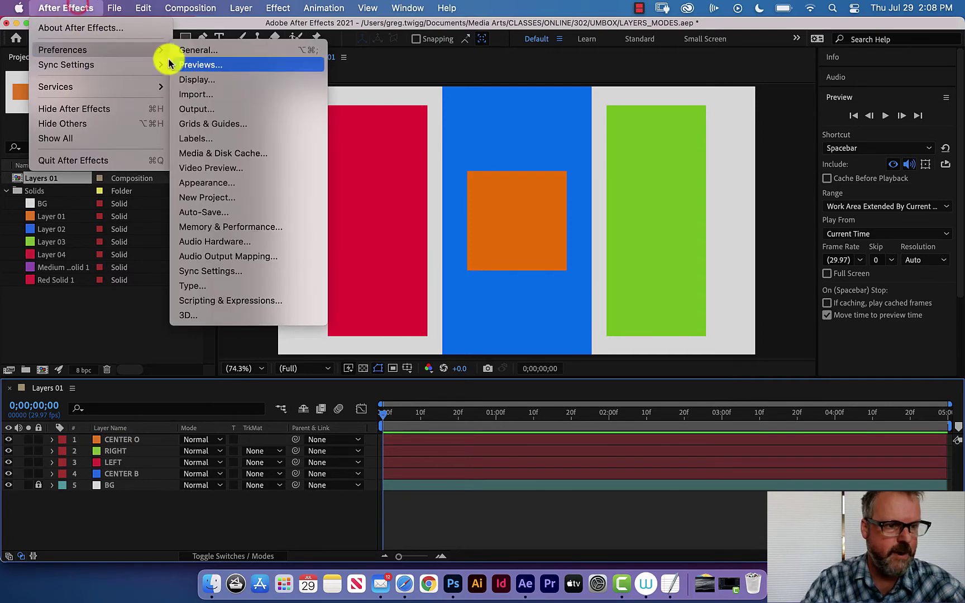
left_click(226, 97)
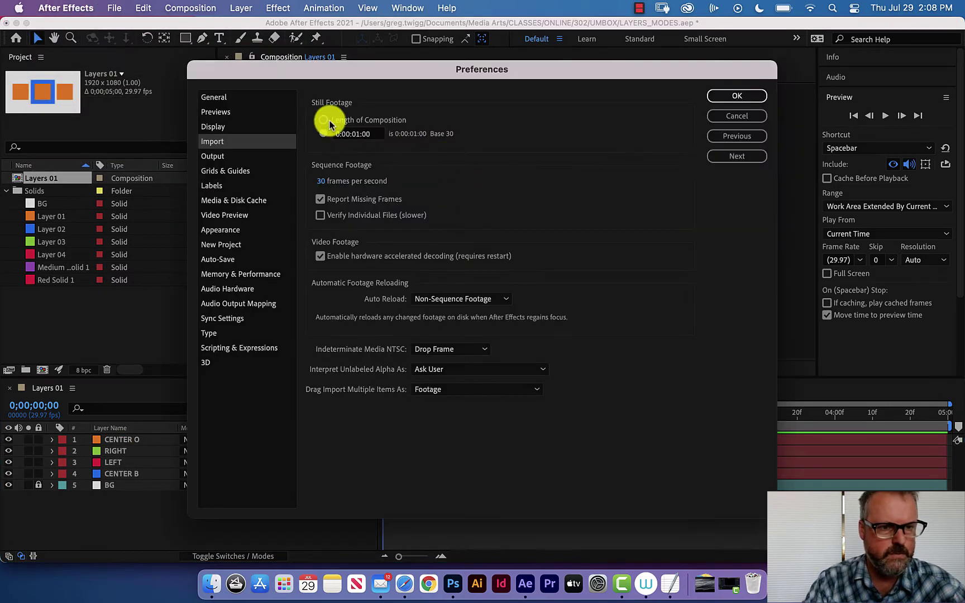
left_click(724, 99)
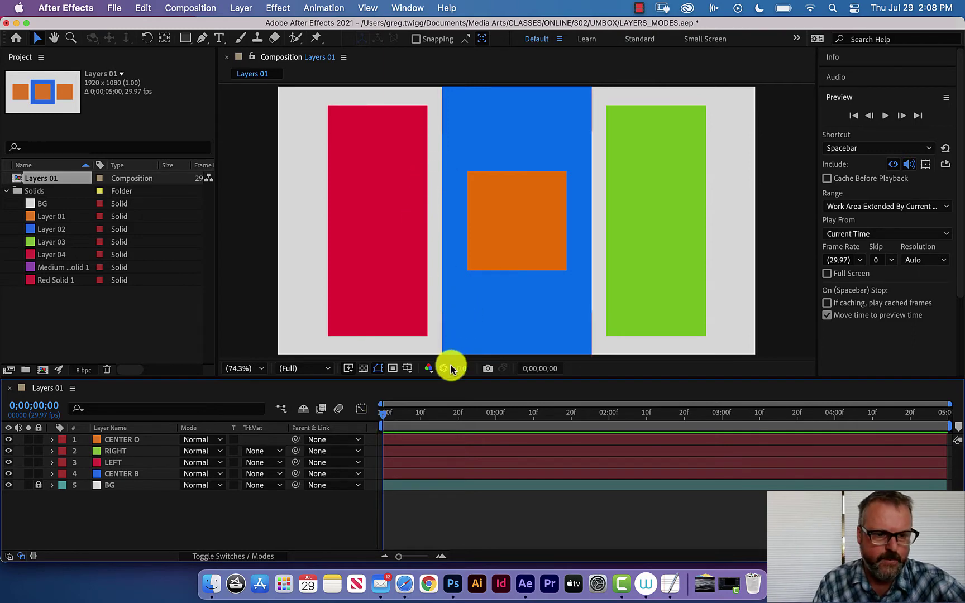
Step: Slide the CENTER O layer bar to start at about 01:22, and return its start to 0;00;00;00
left_click(138, 440)
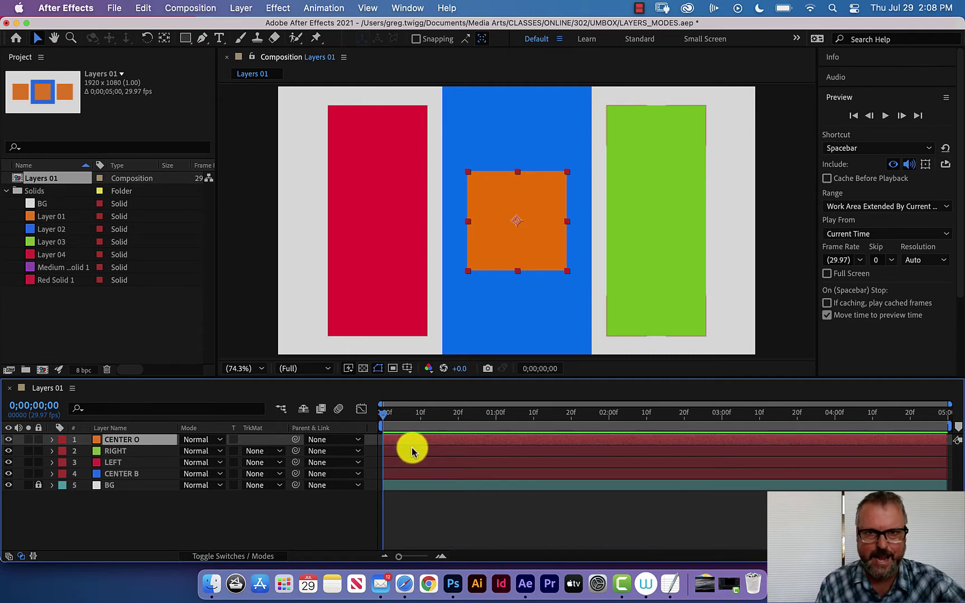
left_click_drag(419, 443, 616, 420)
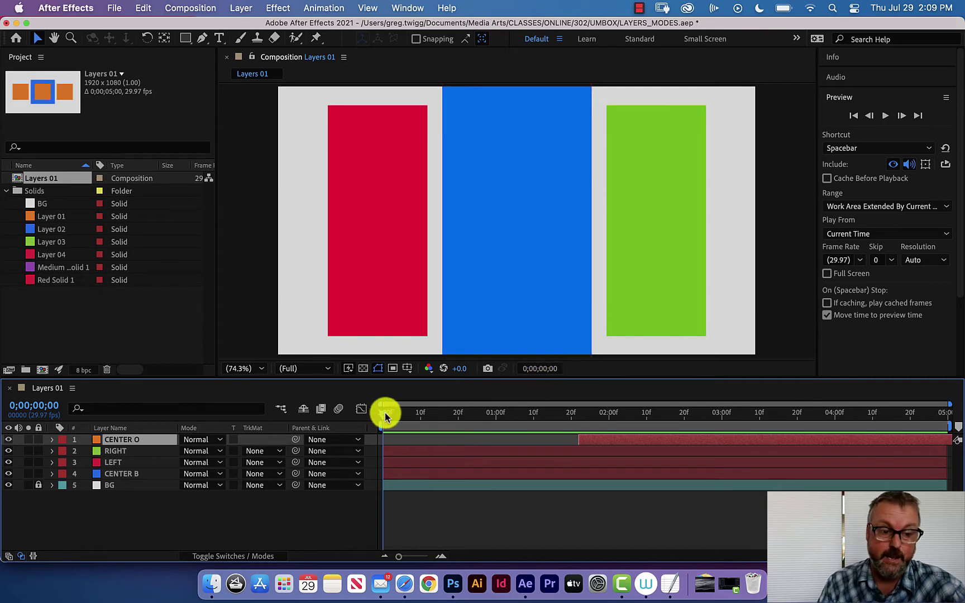
mouse_move(383, 414)
left_mouse_down()
mouse_move(598, 420)
mouse_move(368, 425)
left_mouse_up()
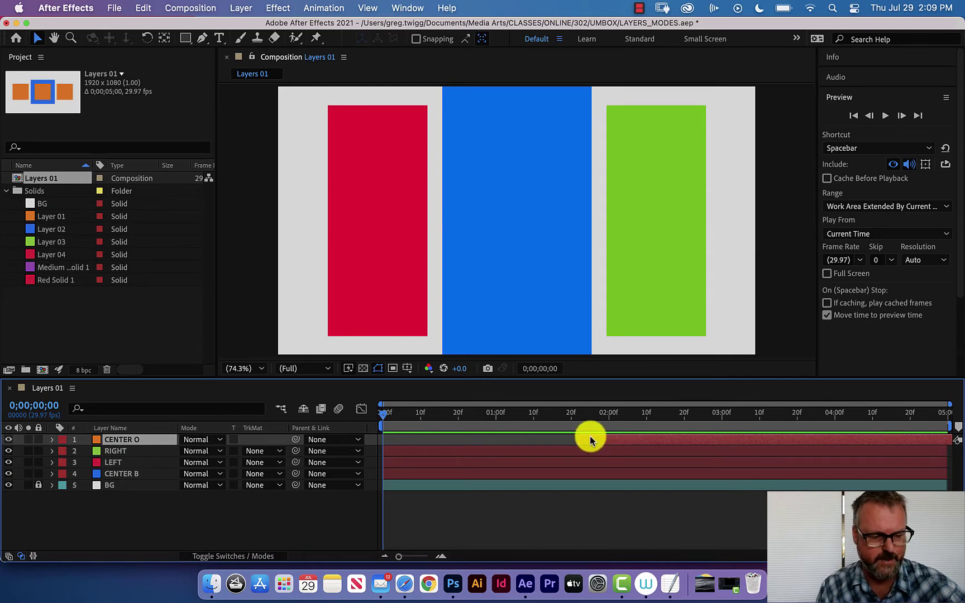
key("alt+bracketleft")
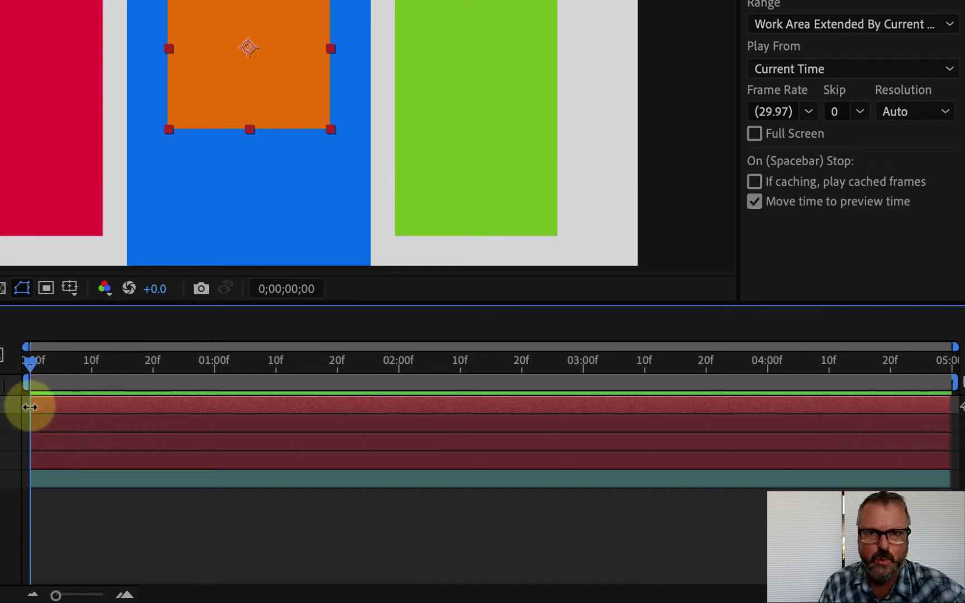
Step: Trim the start of the CENTER O layer to 0;00;00;10
mouse_move(32, 408)
left_mouse_down()
mouse_move(90, 411)
mouse_move(33, 413)
left_mouse_up()
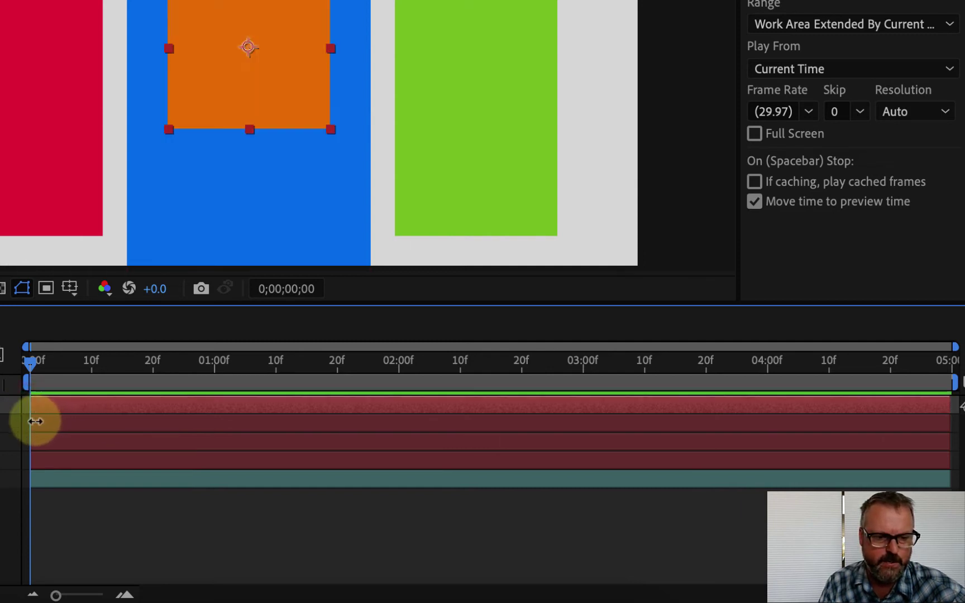
mouse_move(948, 406)
left_mouse_down()
mouse_move(873, 406)
mouse_move(948, 416)
left_mouse_up()
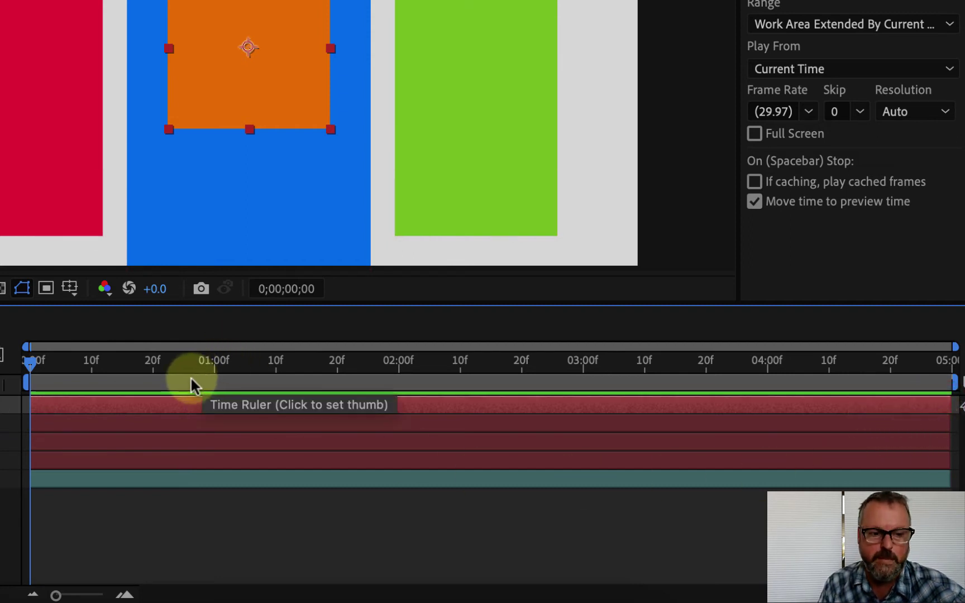
left_click(91, 362)
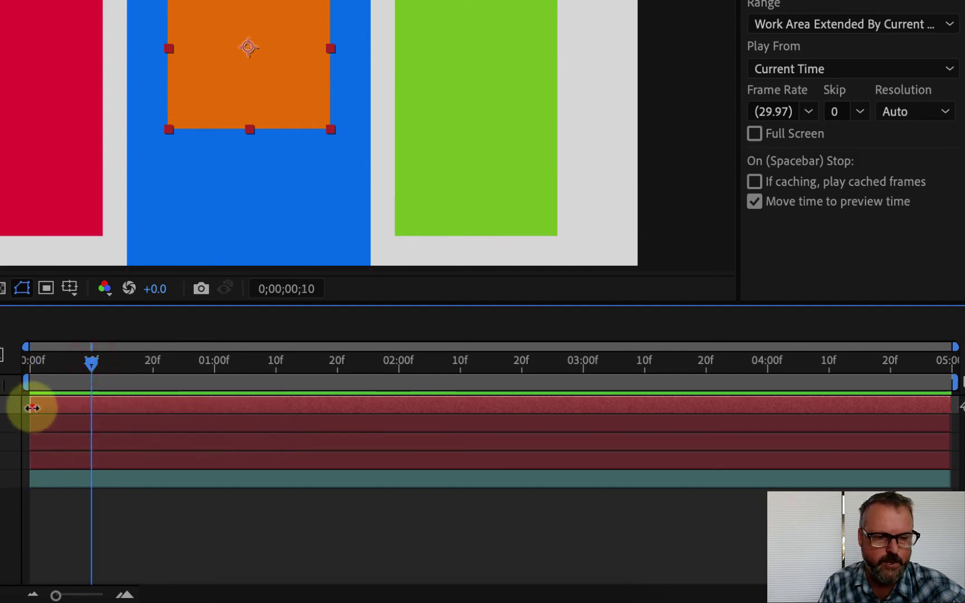
left_click_drag(30, 411, 84, 418)
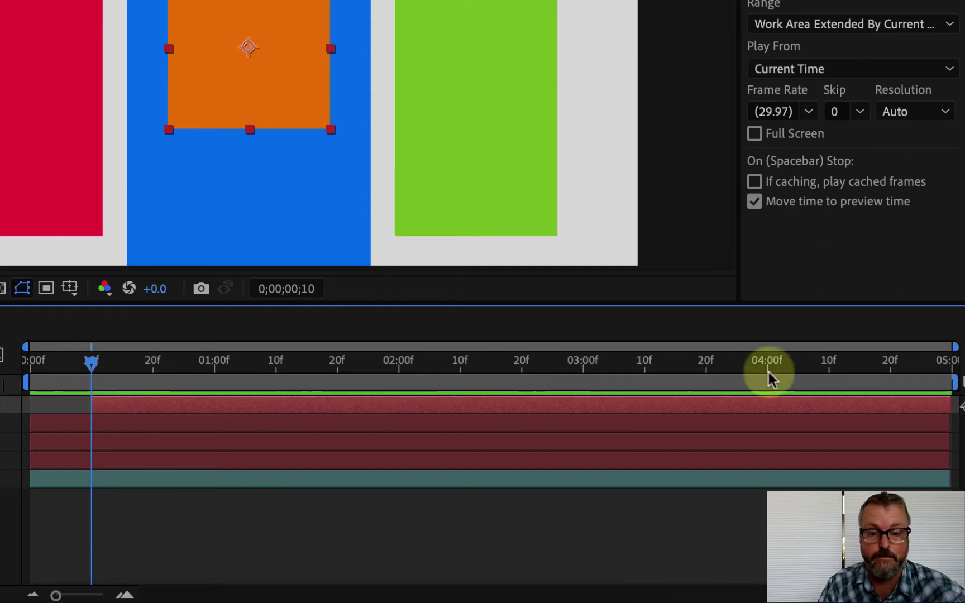
Step: Trim the end of the CENTER O layer to 0;00;03;20 and check the cut by stepping one frame past it and back
left_click(737, 363)
left_click_drag(737, 362, 711, 366)
left_click(706, 370)
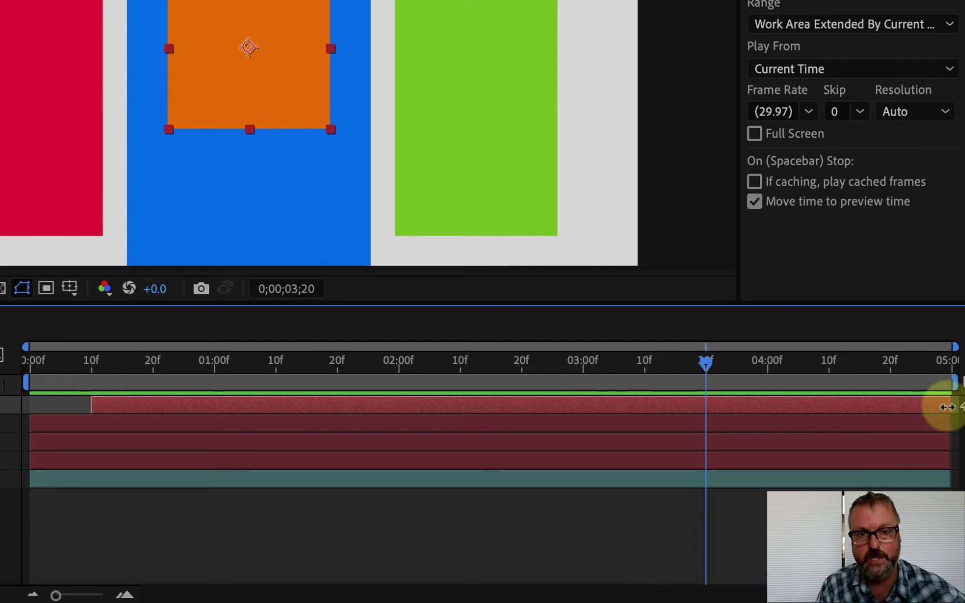
left_click_drag(947, 407, 715, 422)
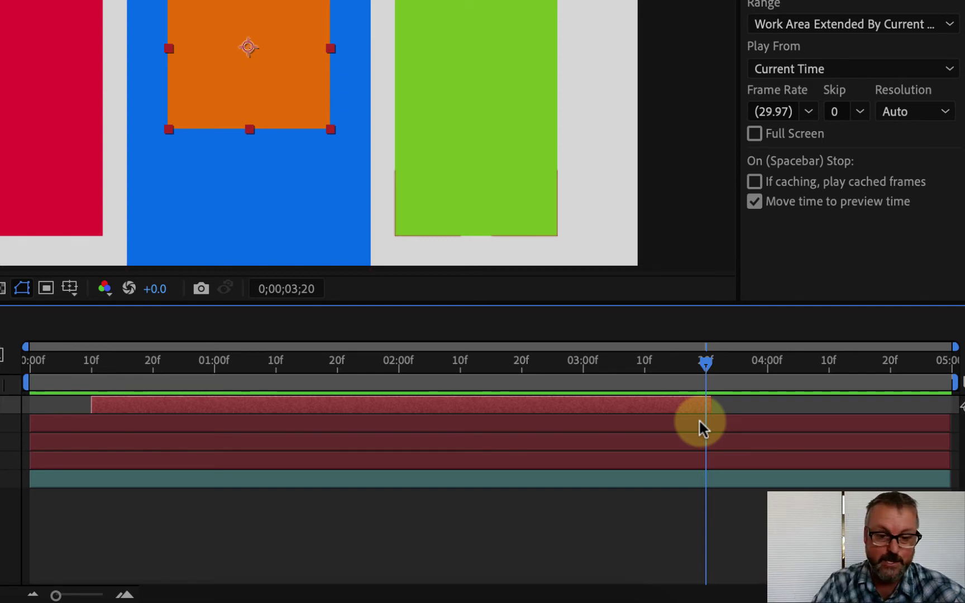
key("Page_Down")
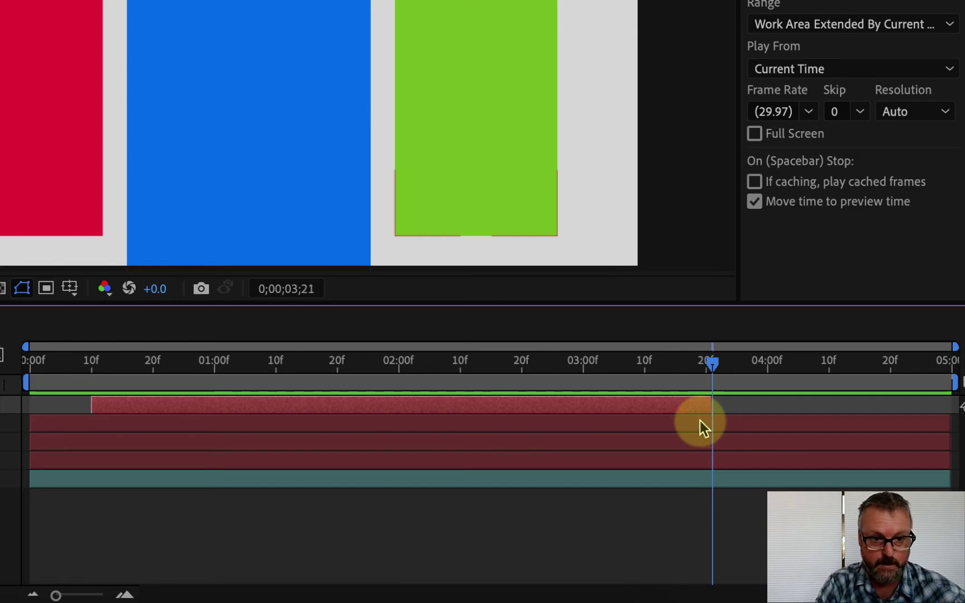
key("Page_Up")
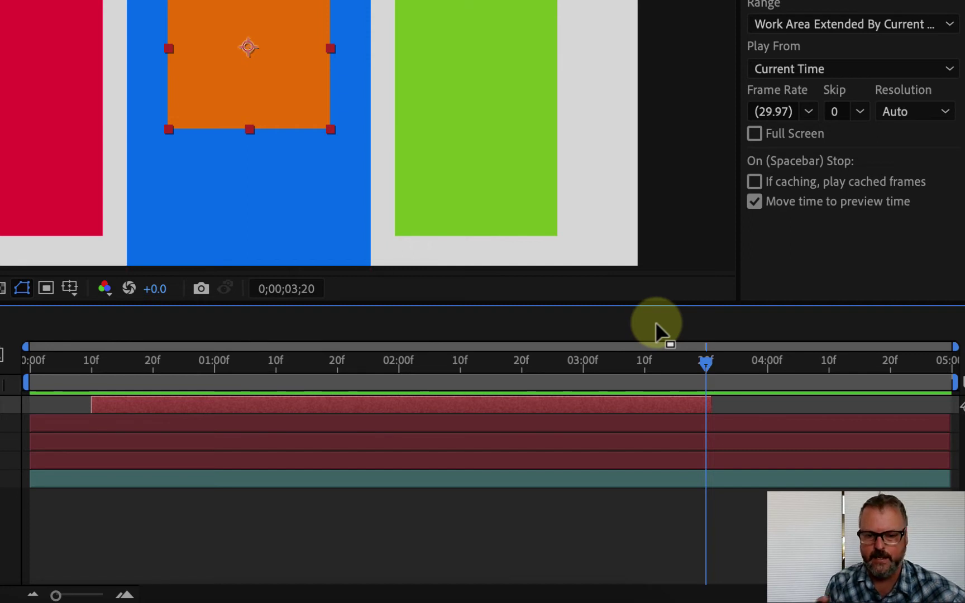
Step: Trim the green RIGHT layer to start at 0;00;00;20 and end at 0;00;04;00
left_click(153, 362)
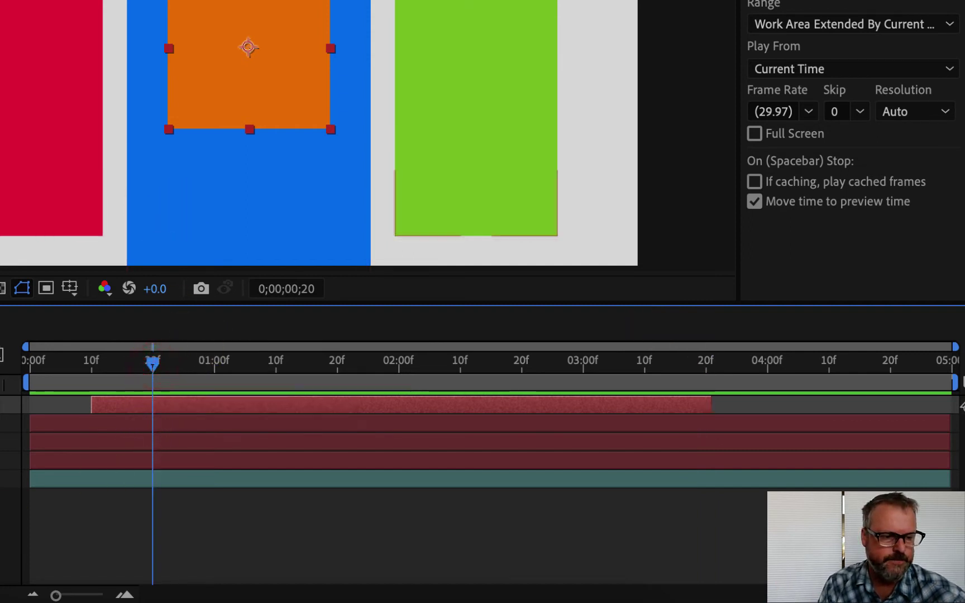
key("ctrl+Down")
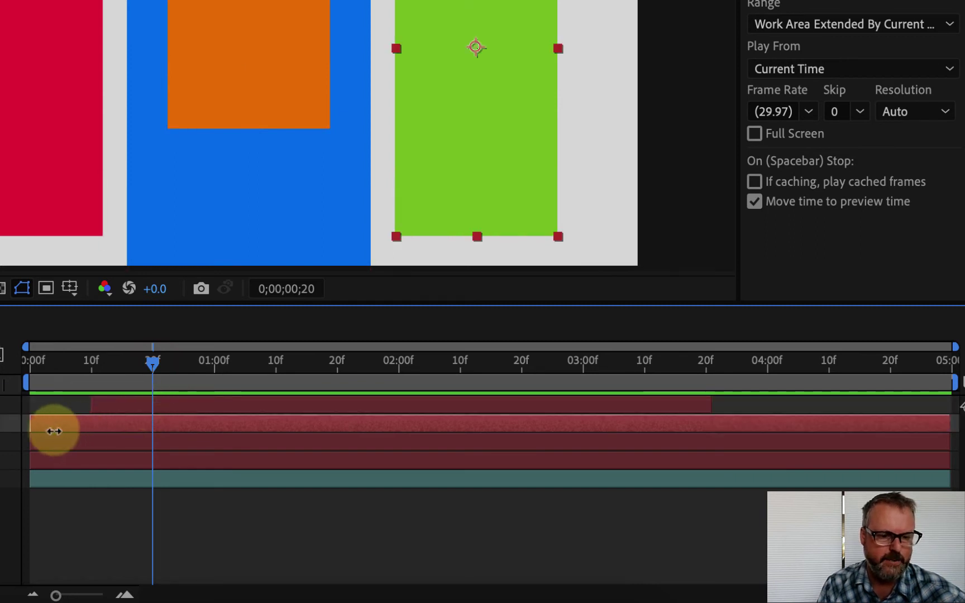
left_click_drag(32, 422, 153, 425)
left_click(767, 363)
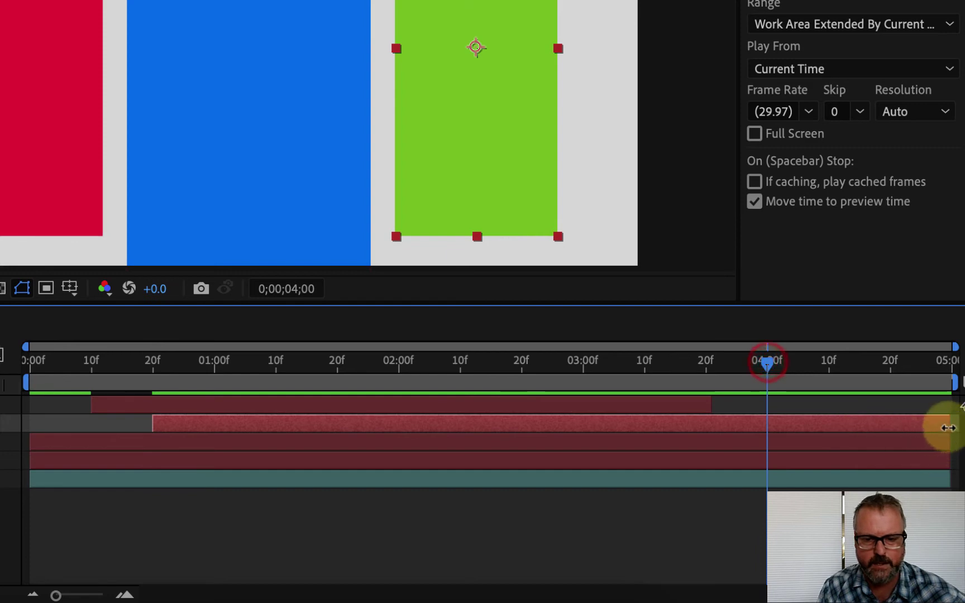
left_click_drag(950, 427, 785, 435)
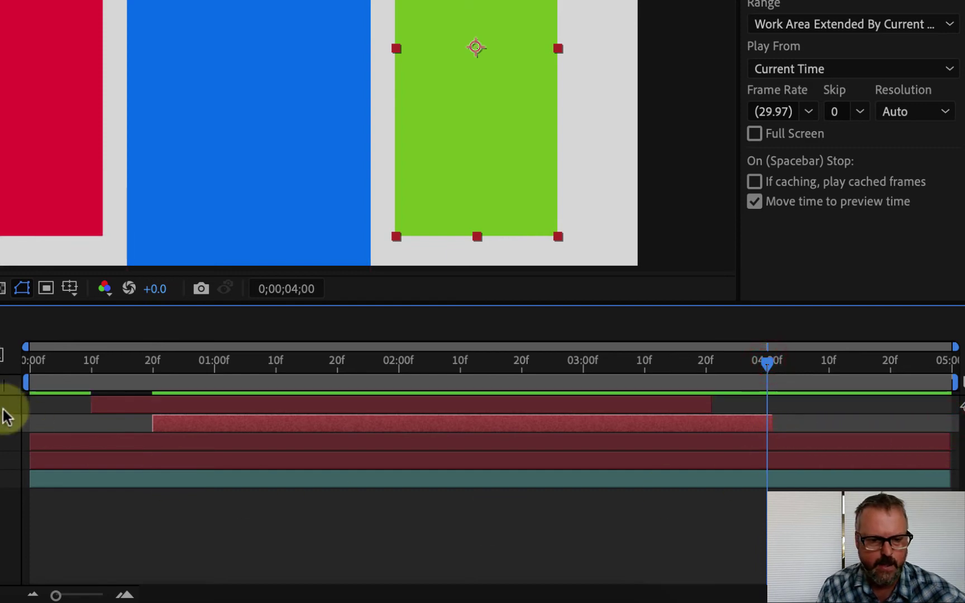
Step: Trim the red LEFT layer to start at 0;00;01;00 and end at 0;00;04;10
left_click(215, 363)
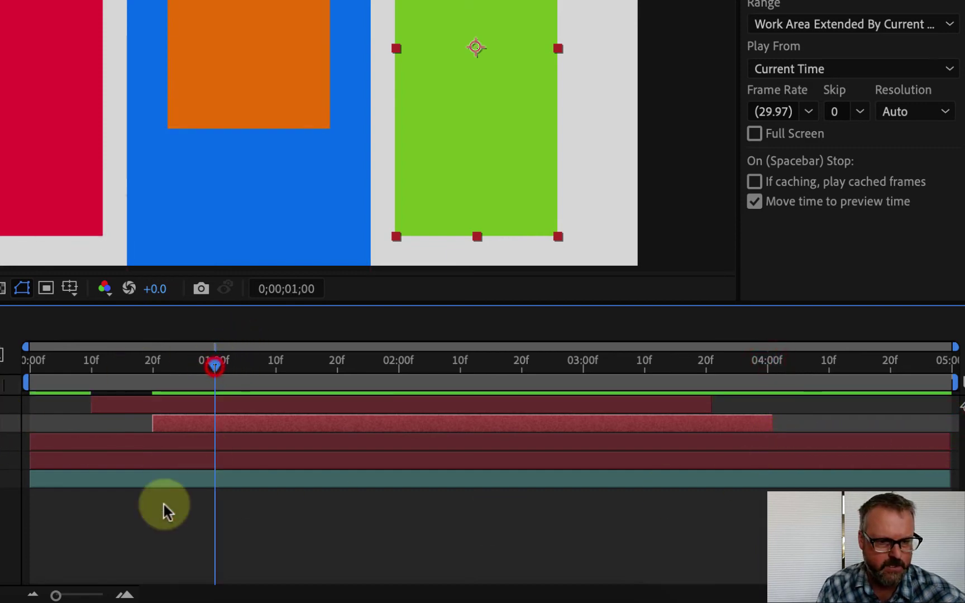
left_click_drag(33, 447, 215, 447)
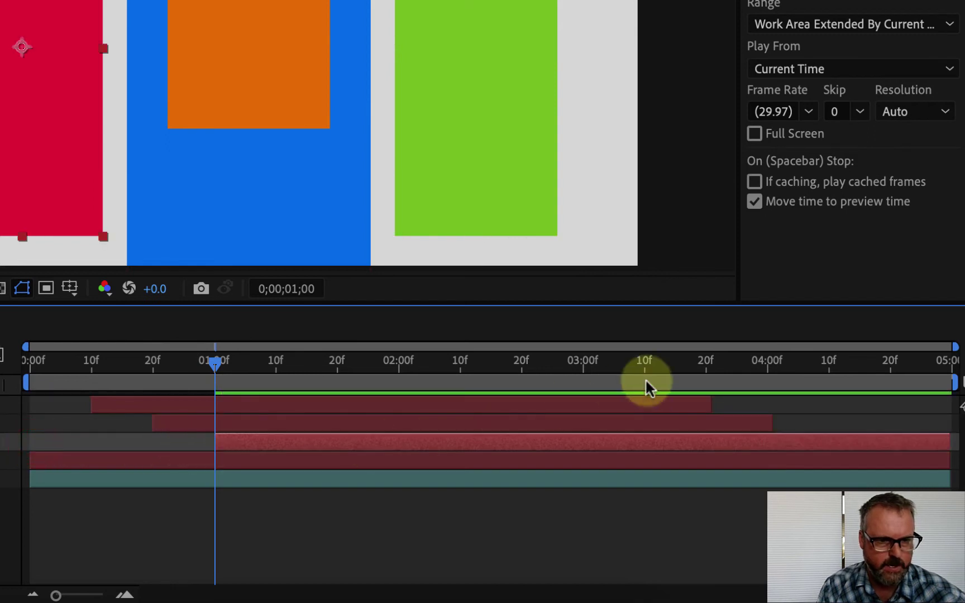
left_click(830, 369)
left_click_drag(948, 445, 834, 450)
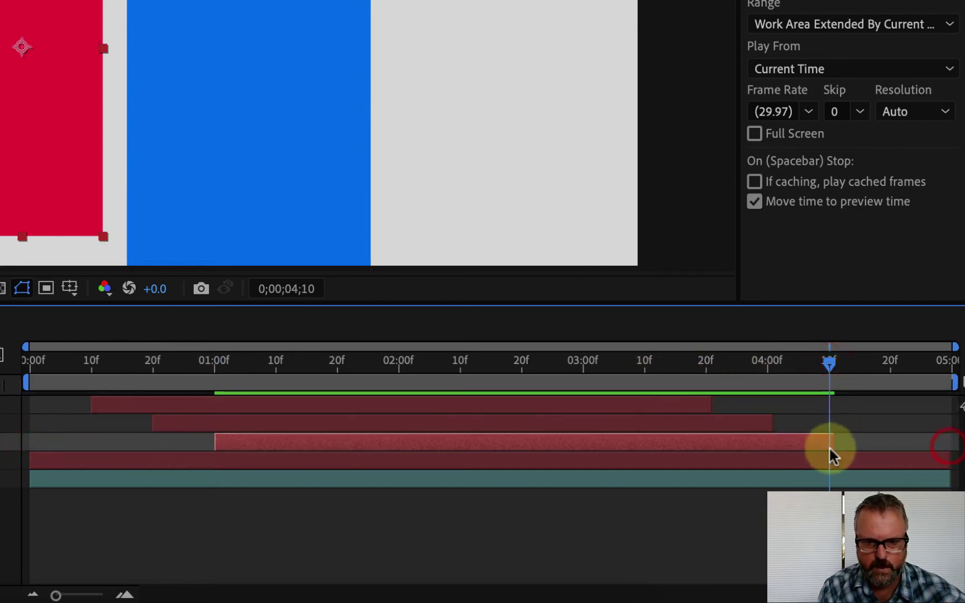
Step: Trim the blue CENTER B layer to start at 0;00;01;10 and end at 0;00;04;20, and deselect it
left_click(276, 363)
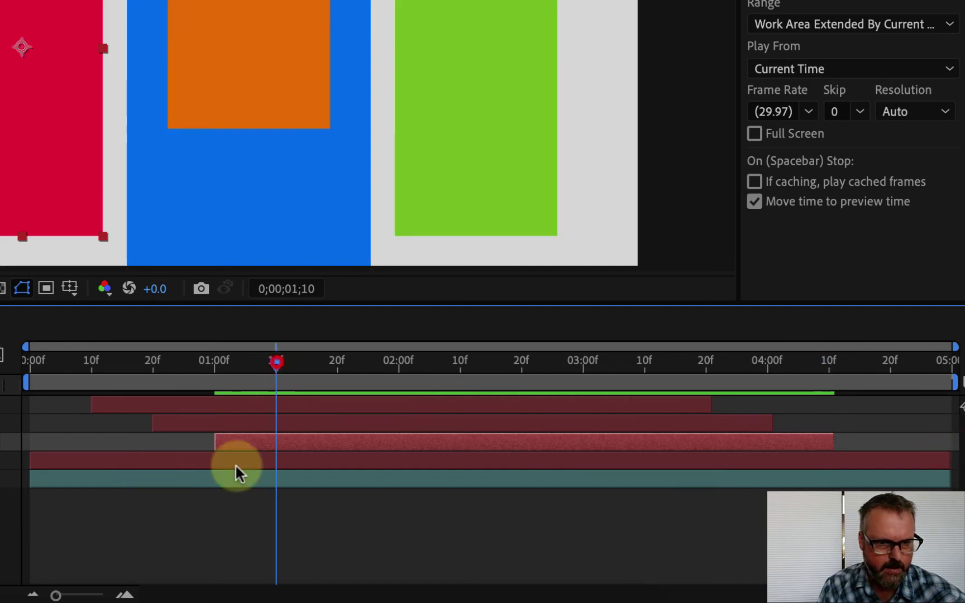
left_click_drag(28, 469, 276, 472)
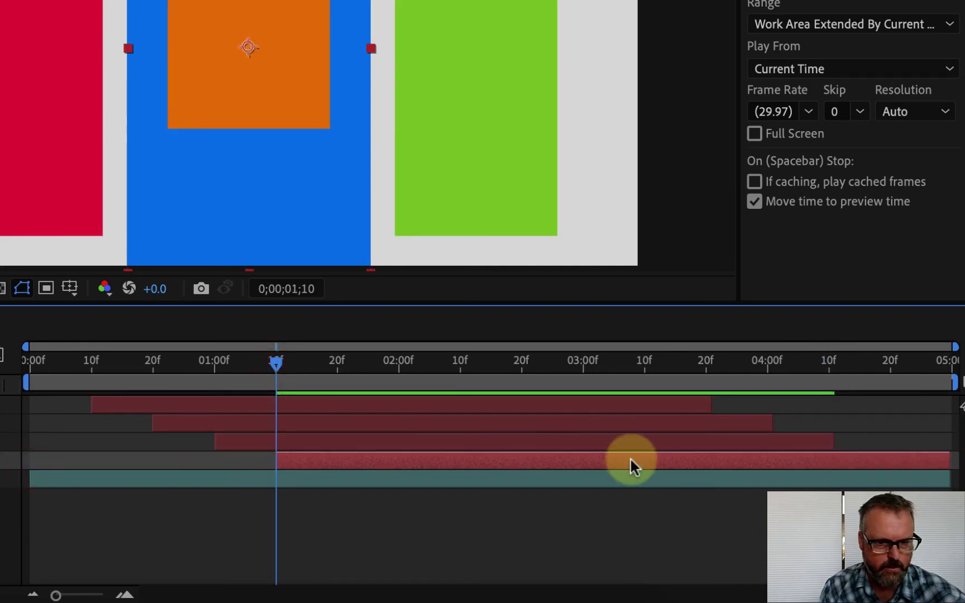
left_click(890, 368)
left_click_drag(948, 459, 890, 474)
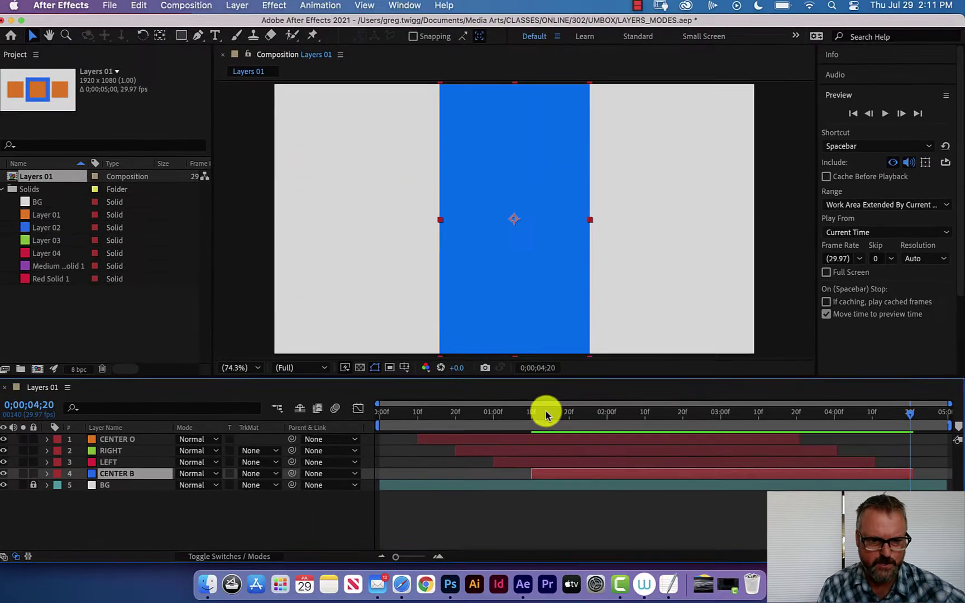
left_click(328, 516)
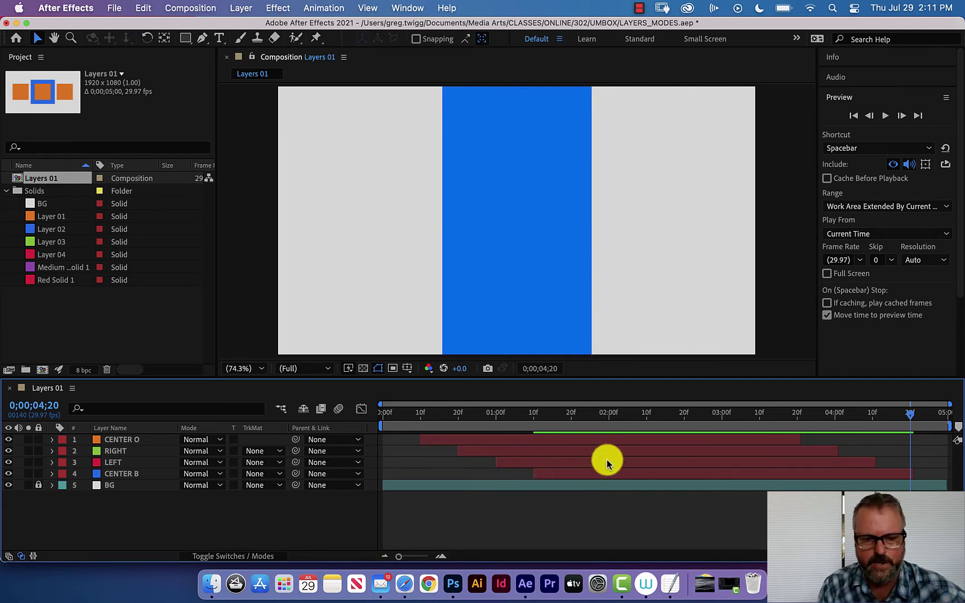
Step: Preview the staggered layer timing by playing the composition from 0;00;00;00
left_click_drag(430, 425, 347, 410)
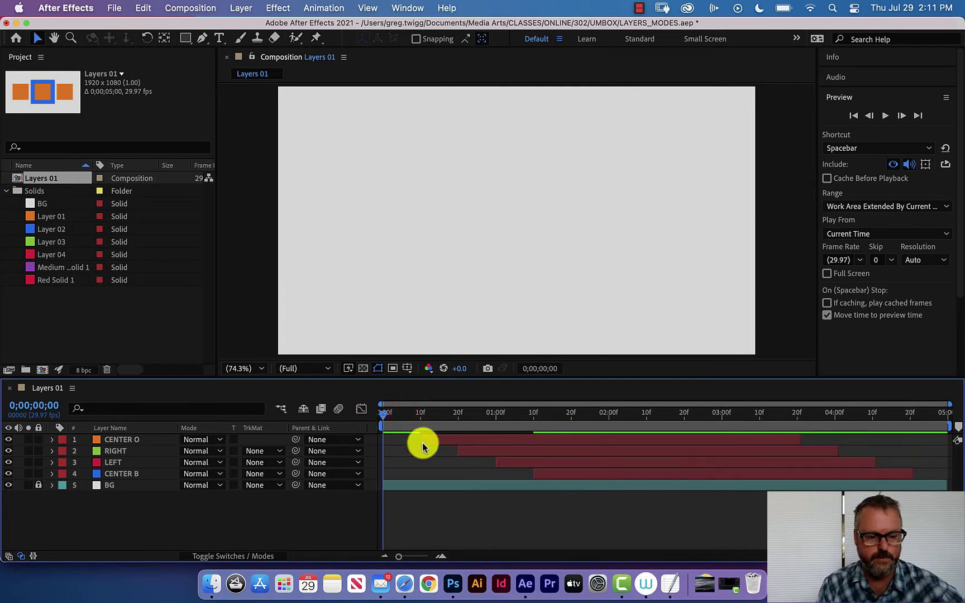
key("space")
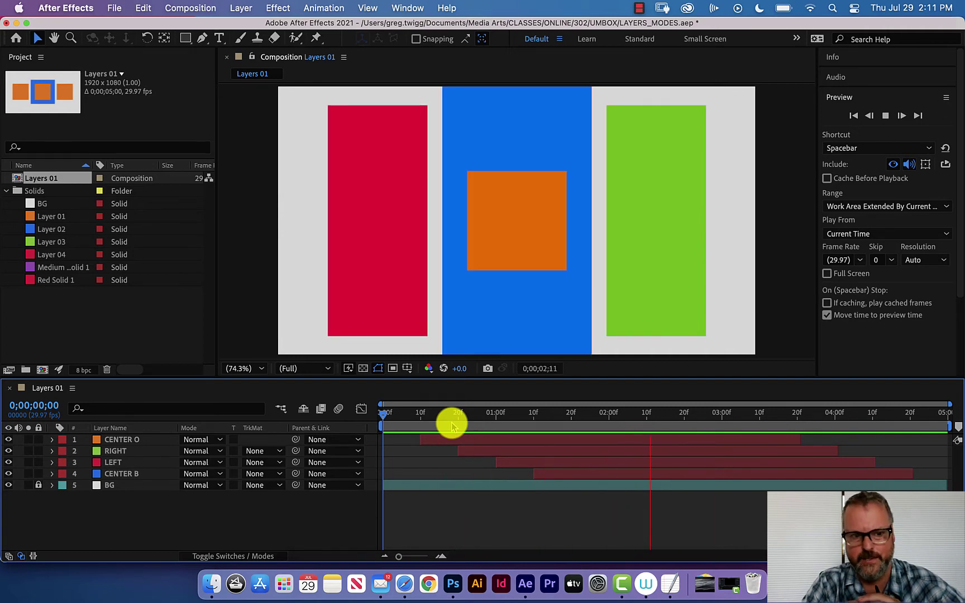
key("space")
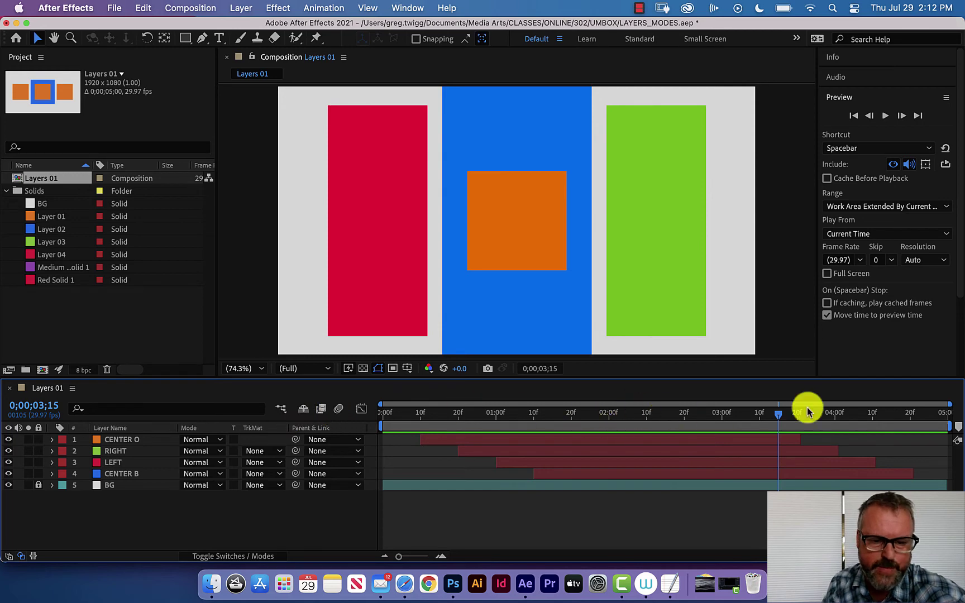
Step: Extend the CENTER O, RIGHT, LEFT and CENTER B layers together to start at 0;00;00;00 and end at 0;00;04;29
left_click_drag(779, 414, 329, 438)
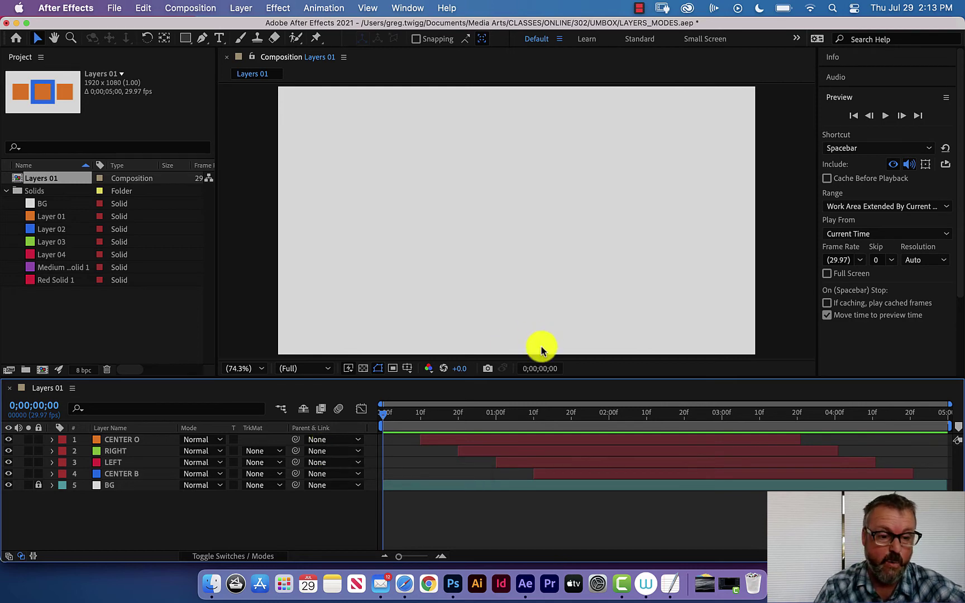
left_click(114, 440)
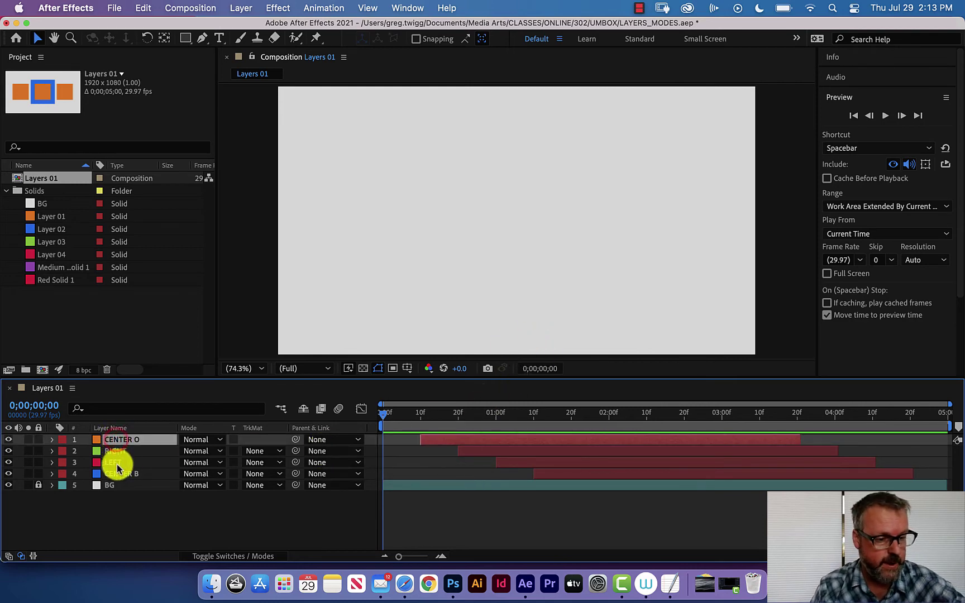
left_click(119, 474, "shift")
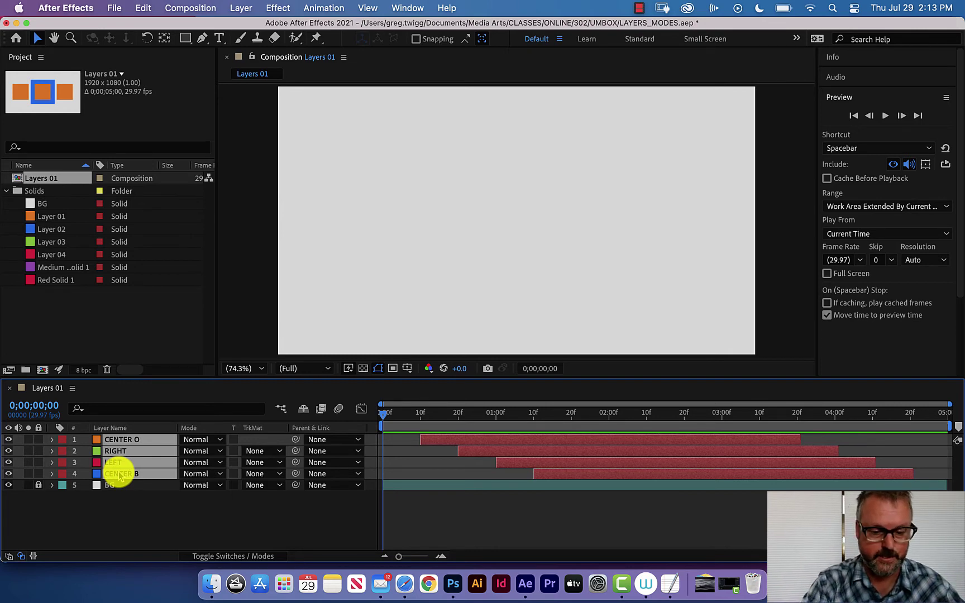
key("bracketleft")
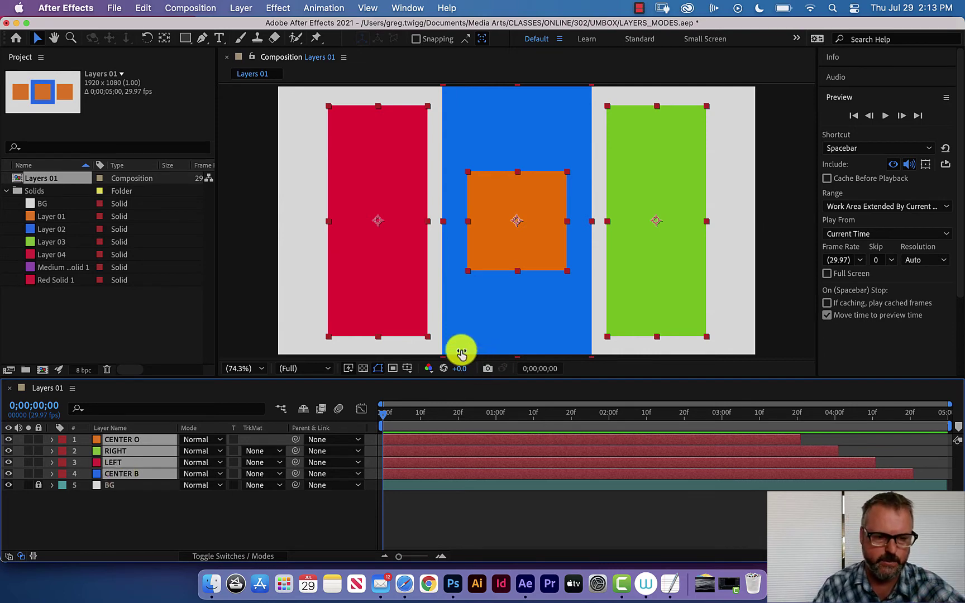
left_click_drag(382, 415, 958, 400)
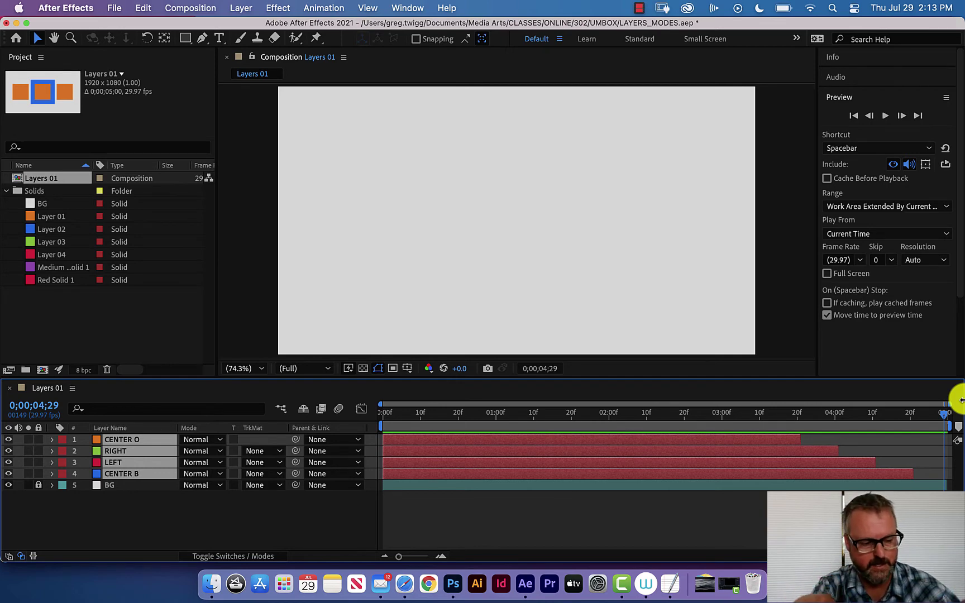
key("alt+bracketright")
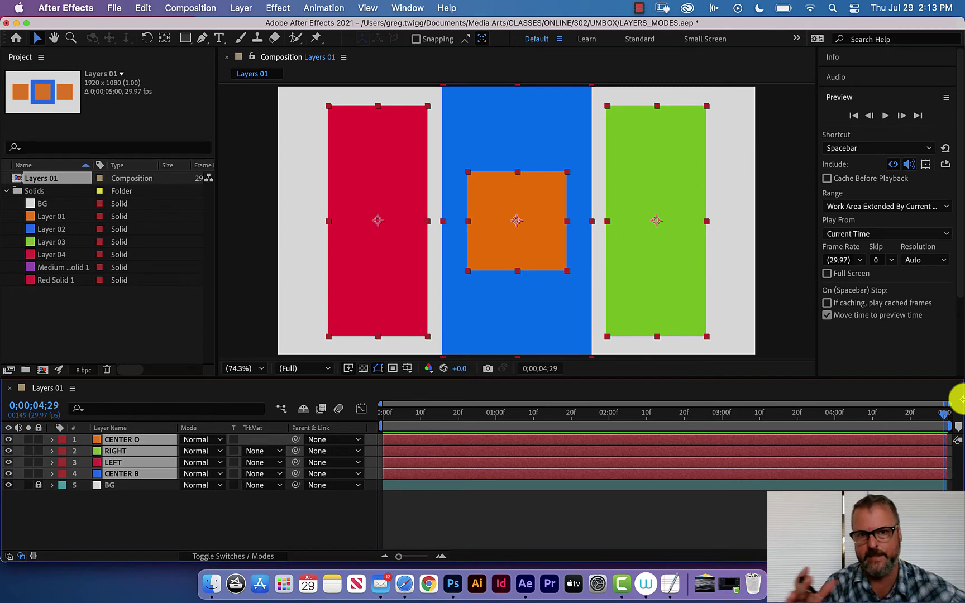
left_click(595, 504)
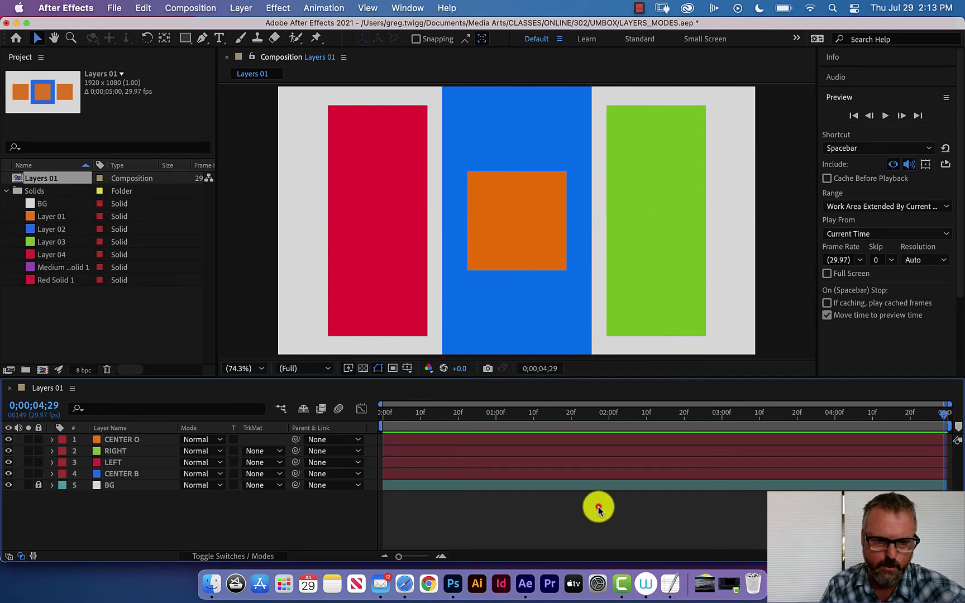
Step: Return to 0;00;00;00 and move the orange CENTER O square right so it overlaps both the blue and green rectangles
left_click_drag(944, 414, 333, 439)
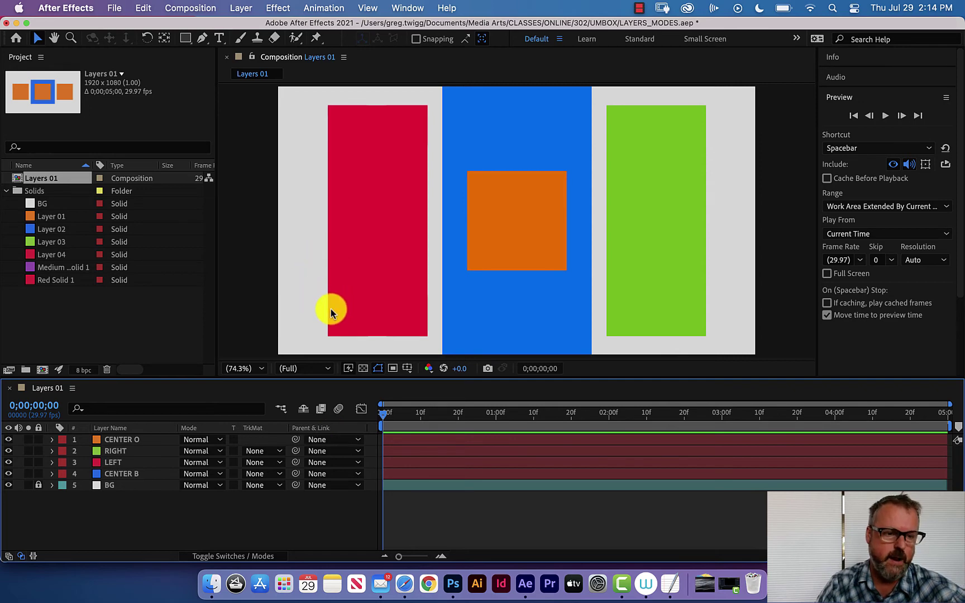
left_click(127, 440)
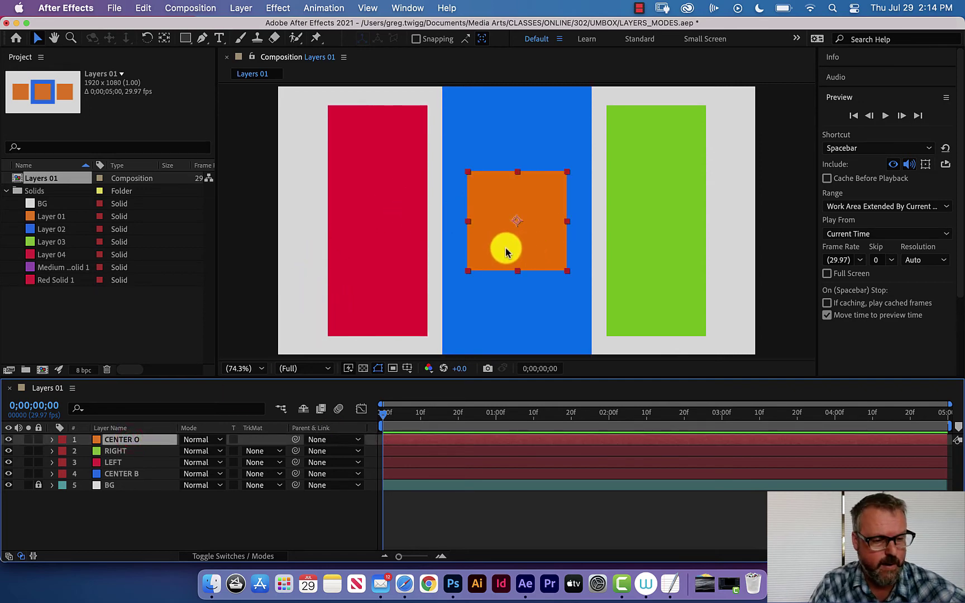
left_click_drag(506, 248, 588, 250)
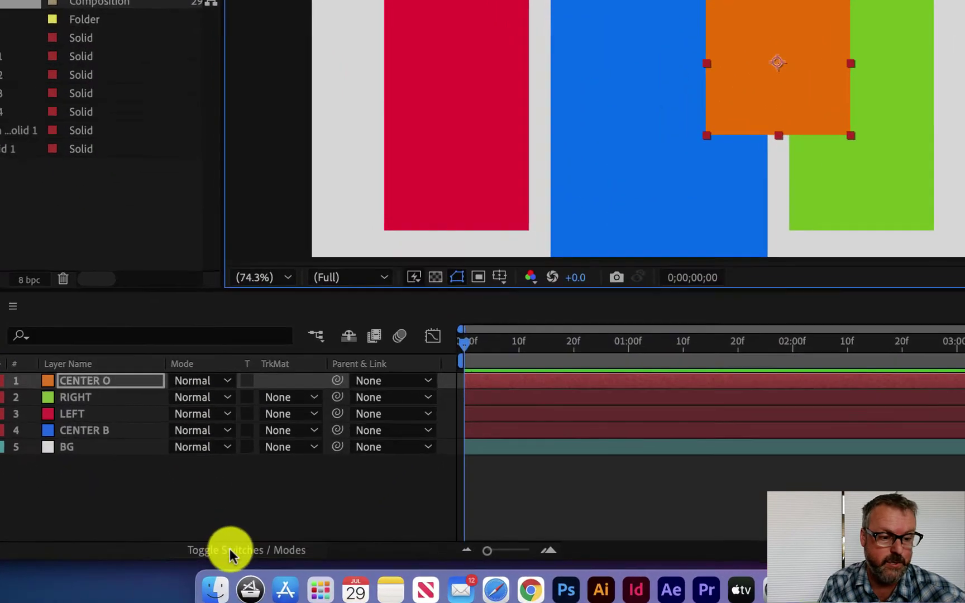
Step: Switch the timeline columns back and forth between layer switches and modes, ending with the Mode column shown
left_click(236, 556)
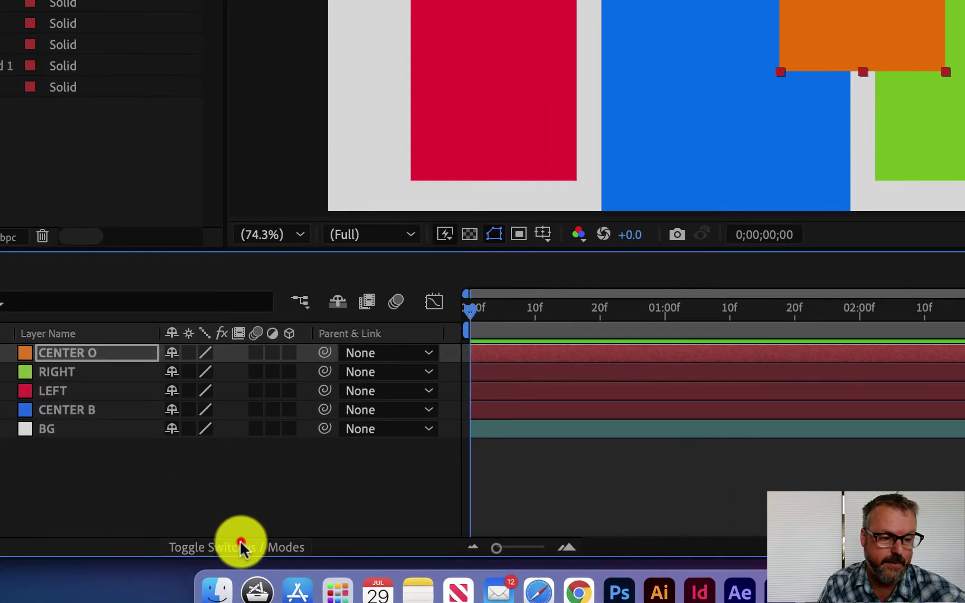
left_click(246, 544)
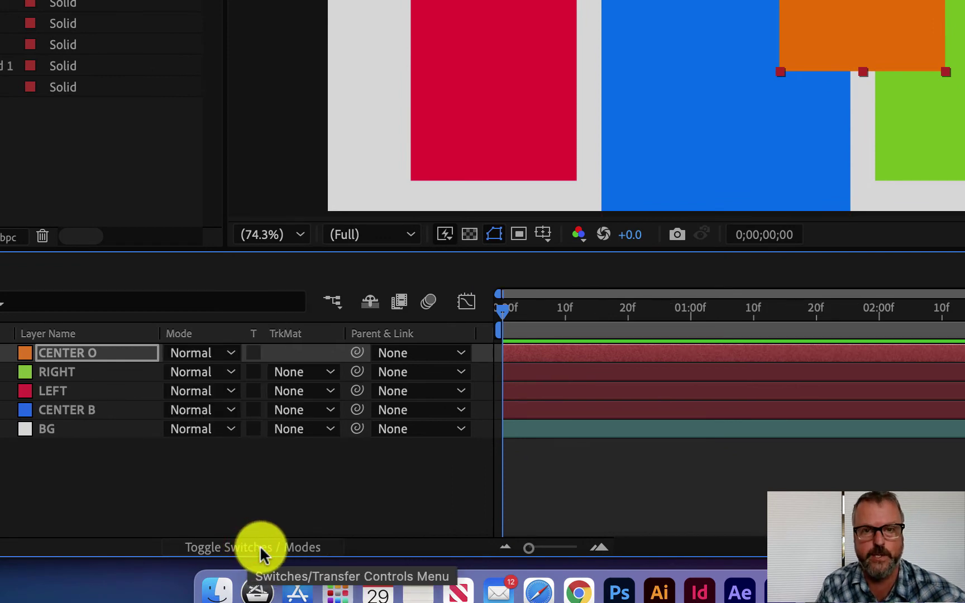
left_click(260, 547)
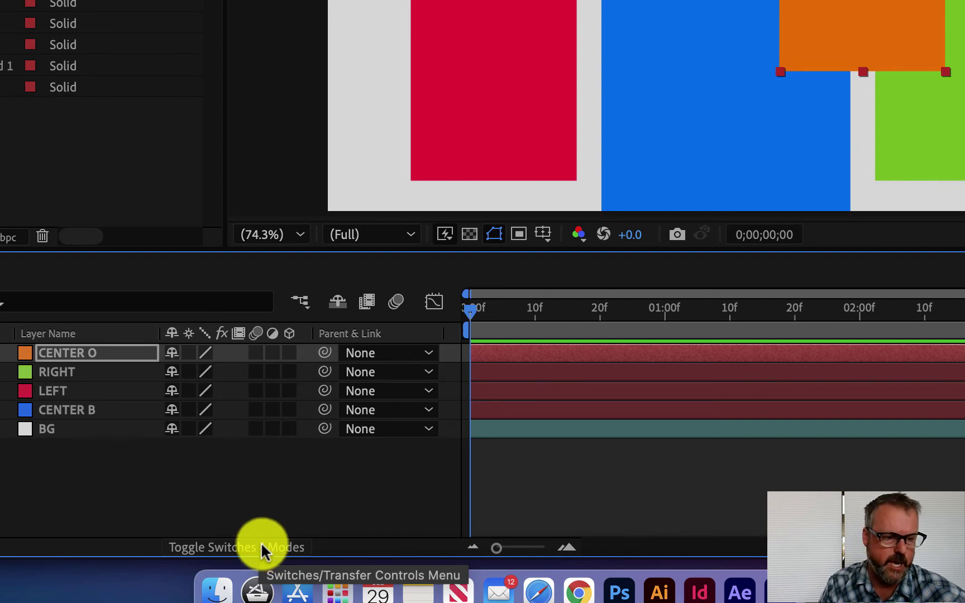
left_click(261, 546)
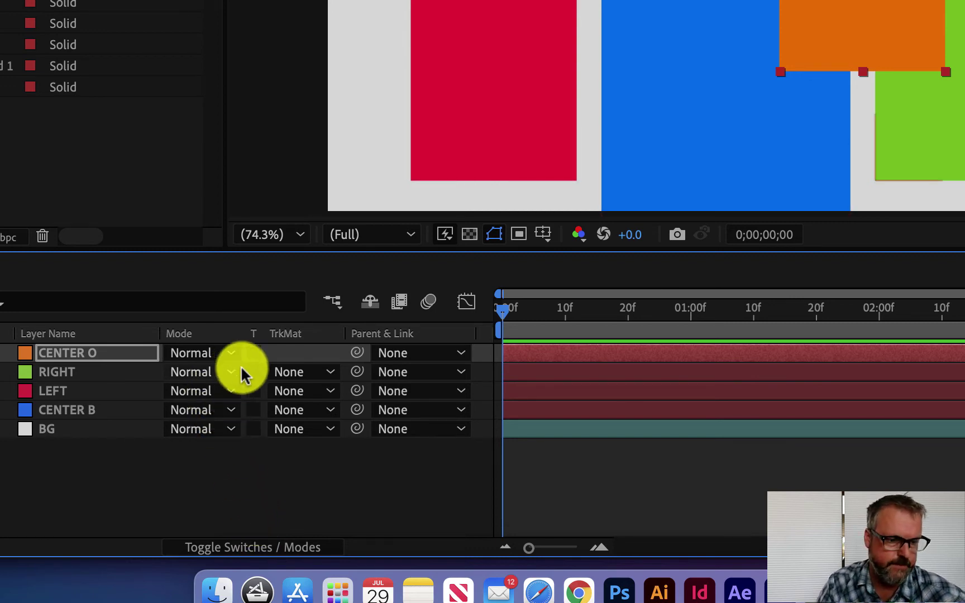
Step: Set the CENTER O layer's blending mode to Multiply
left_click(58, 352)
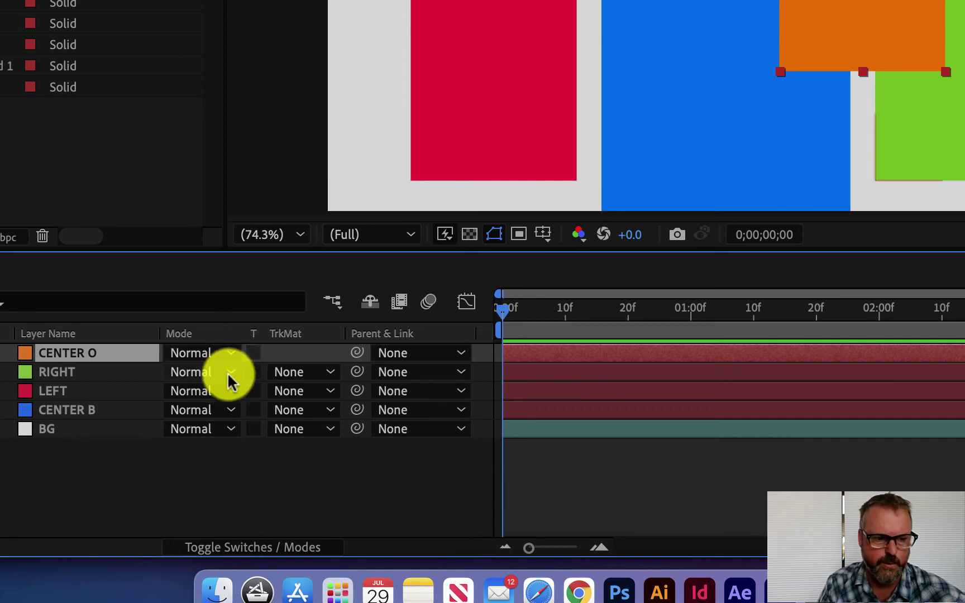
left_click(229, 357)
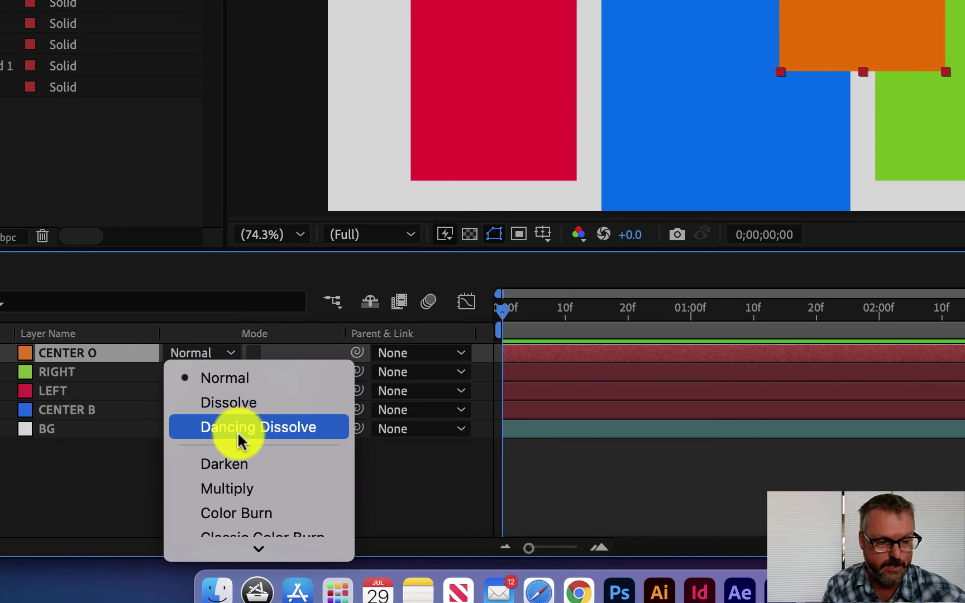
scroll(241, 491, "down", 3)
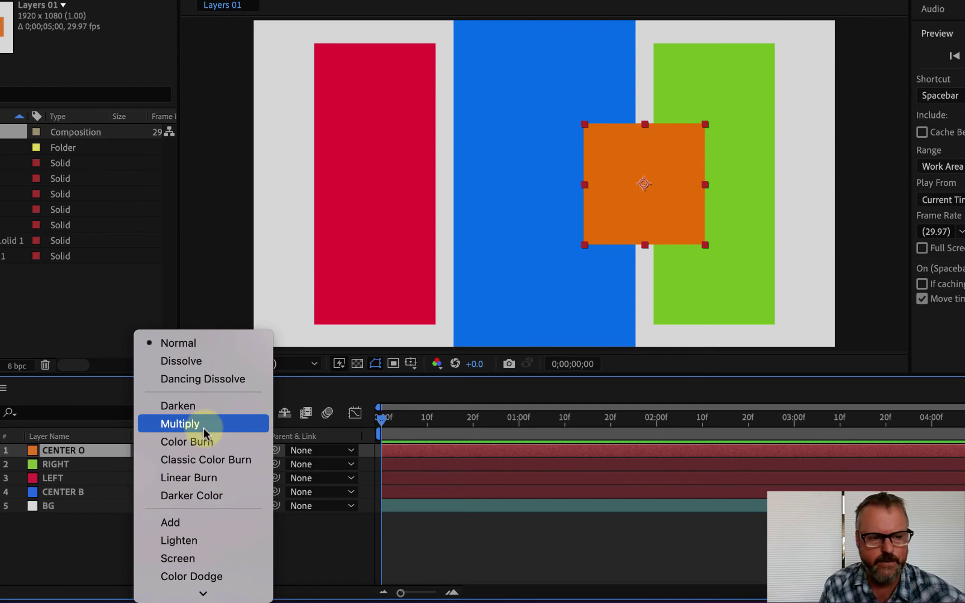
left_click(205, 428)
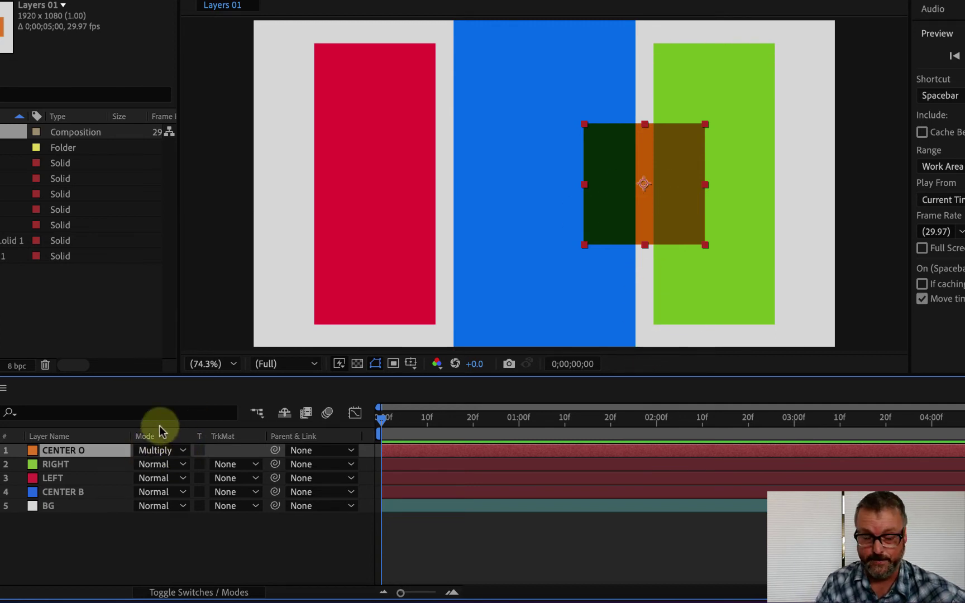
Step: Change the CENTER O layer's blending mode to Screen
left_click(182, 451)
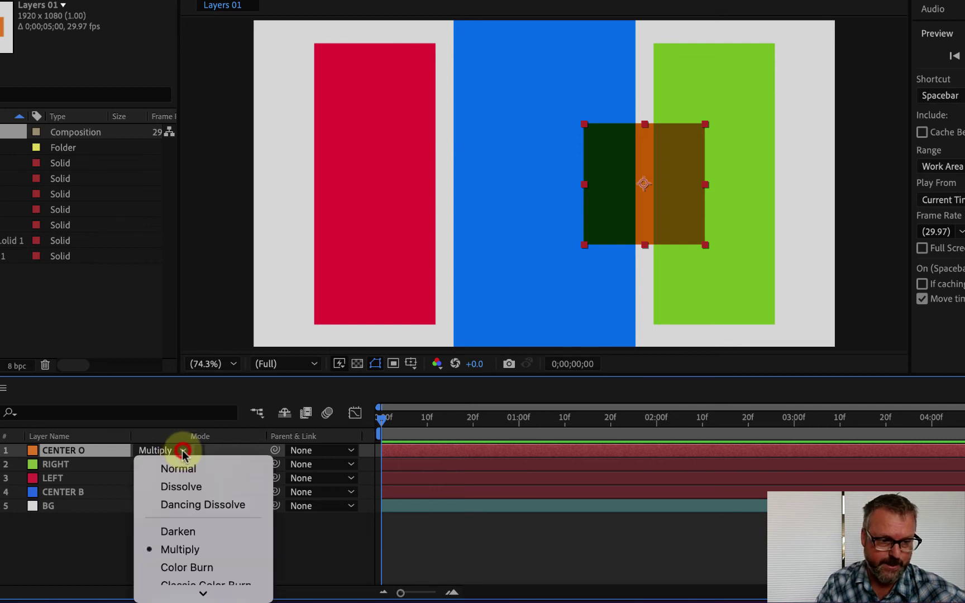
mouse_move(199, 595)
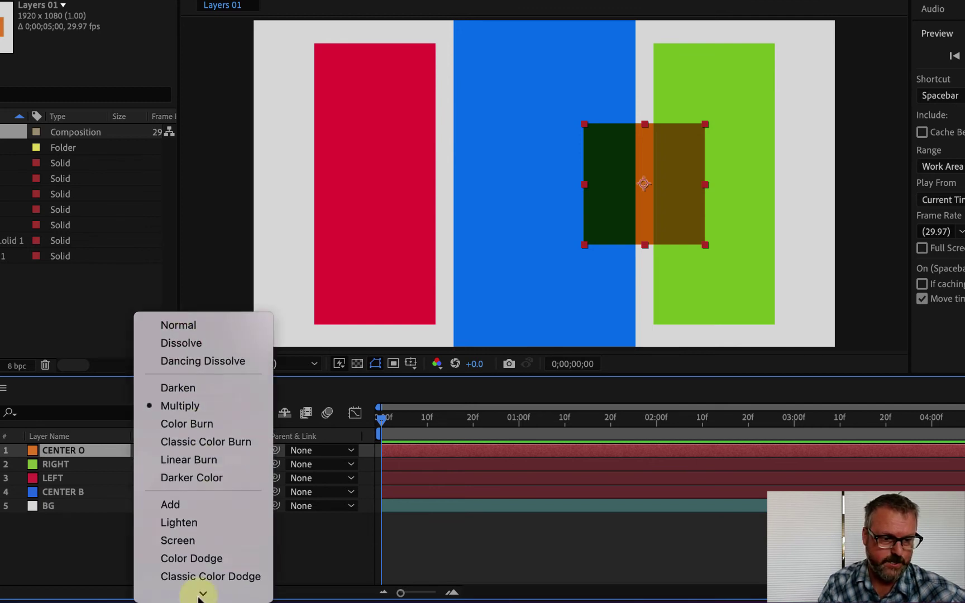
left_click(214, 543)
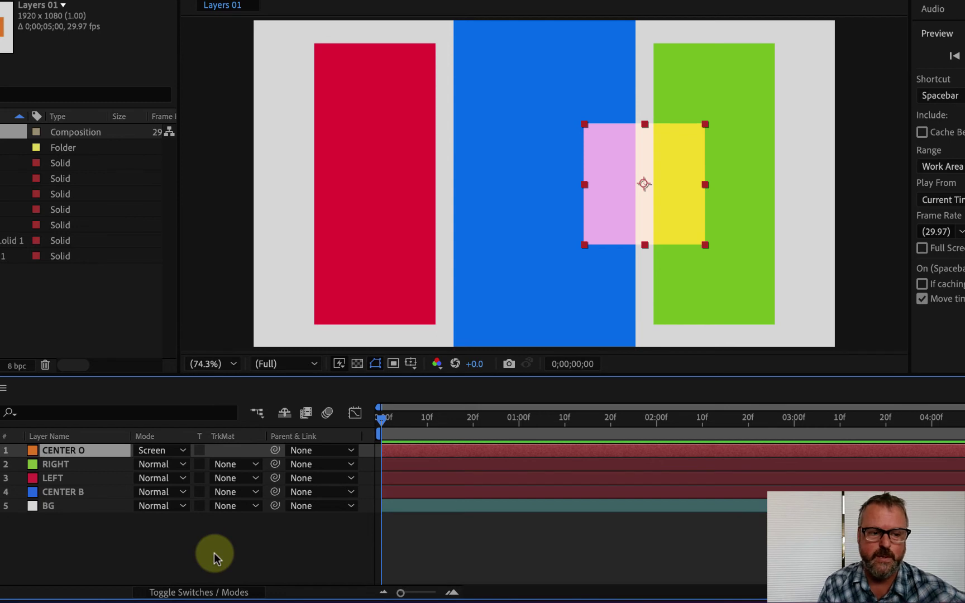
Step: Try the Color Dodge and Linear Dodge blending modes in turn on the CENTER O layer
left_click(182, 450)
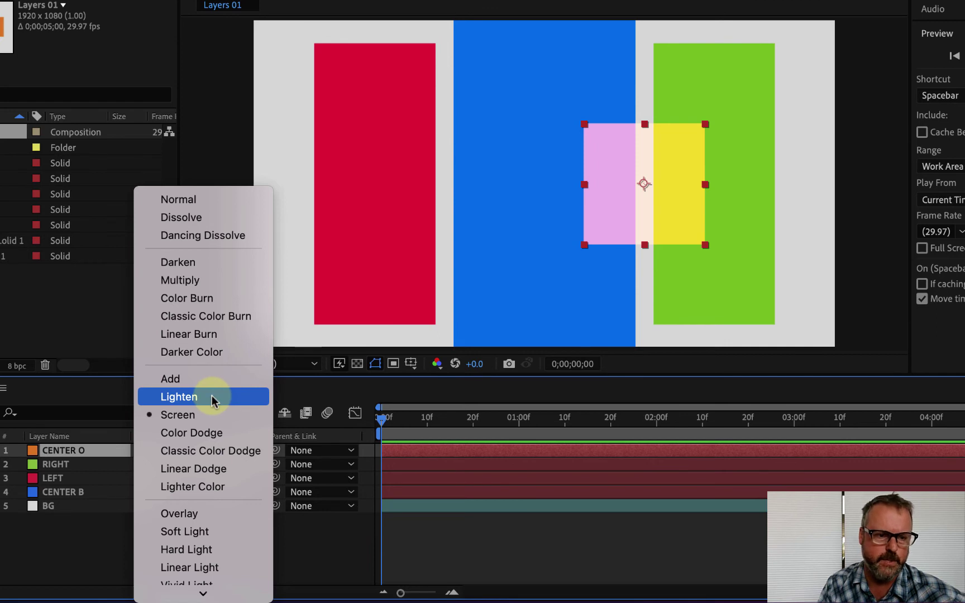
left_click(218, 433)
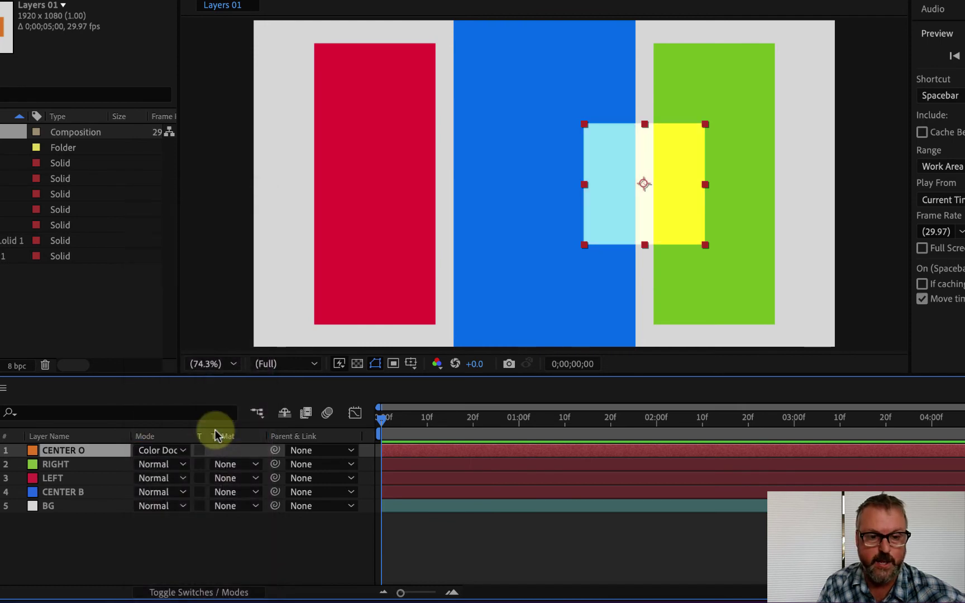
left_click(175, 451)
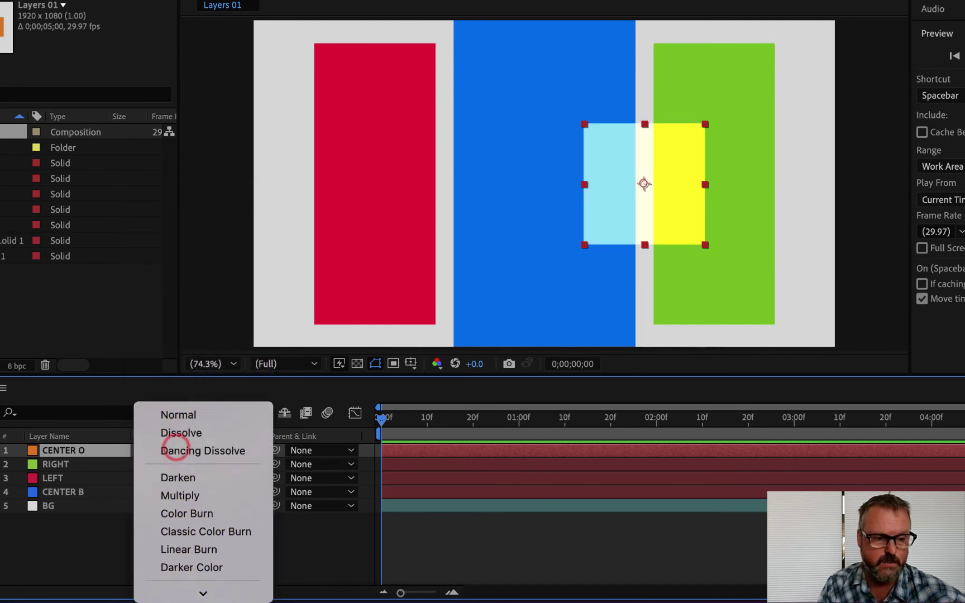
left_click(232, 405)
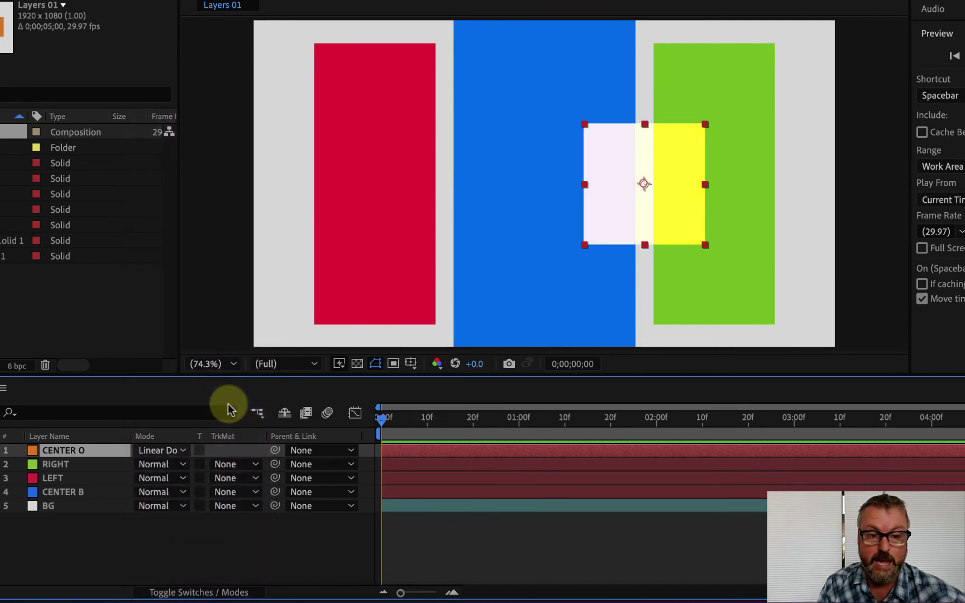
Step: Set the CENTER O layer's blending mode to Overlay
left_click(181, 452)
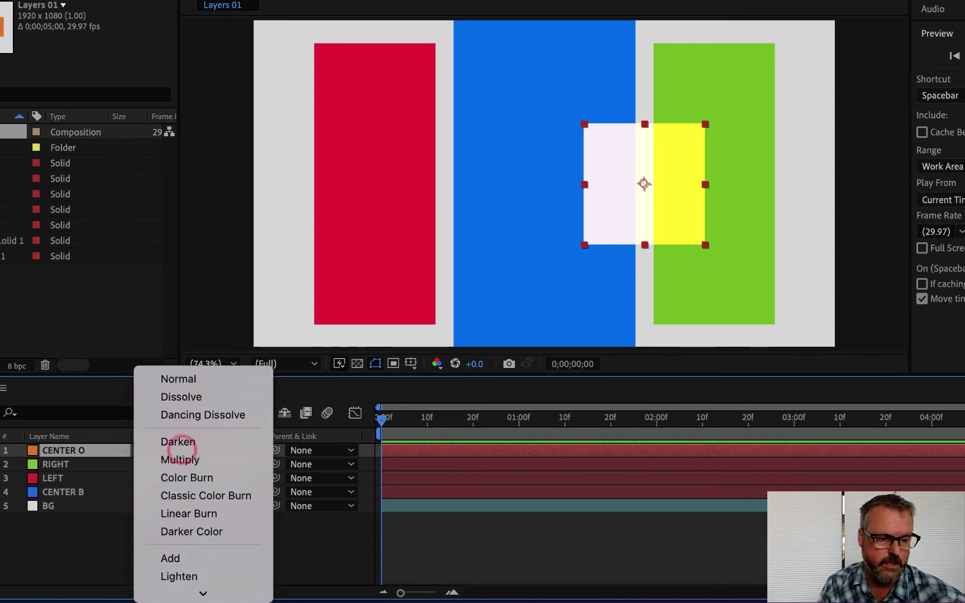
scroll(214, 405, "down", 3)
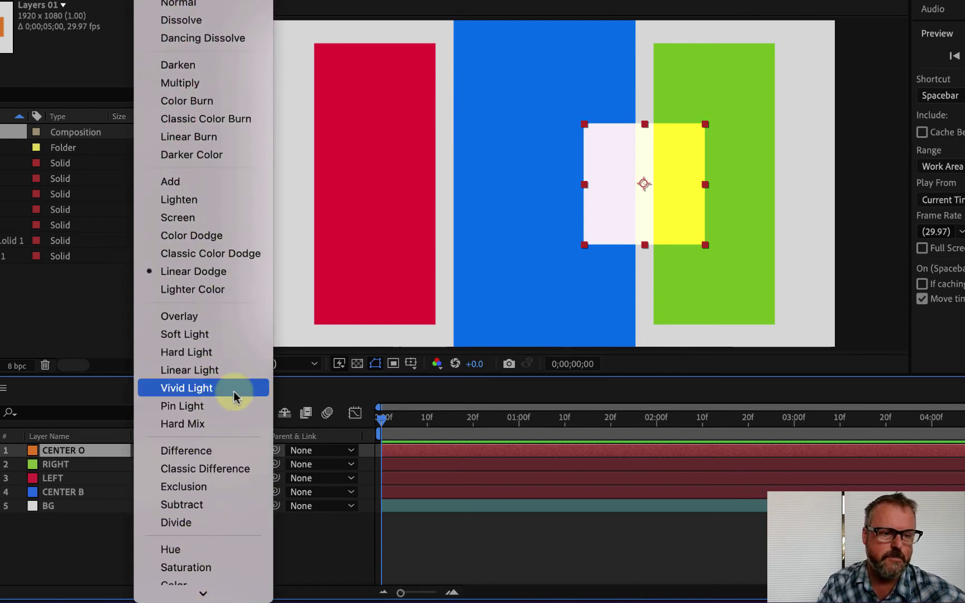
left_click(242, 316)
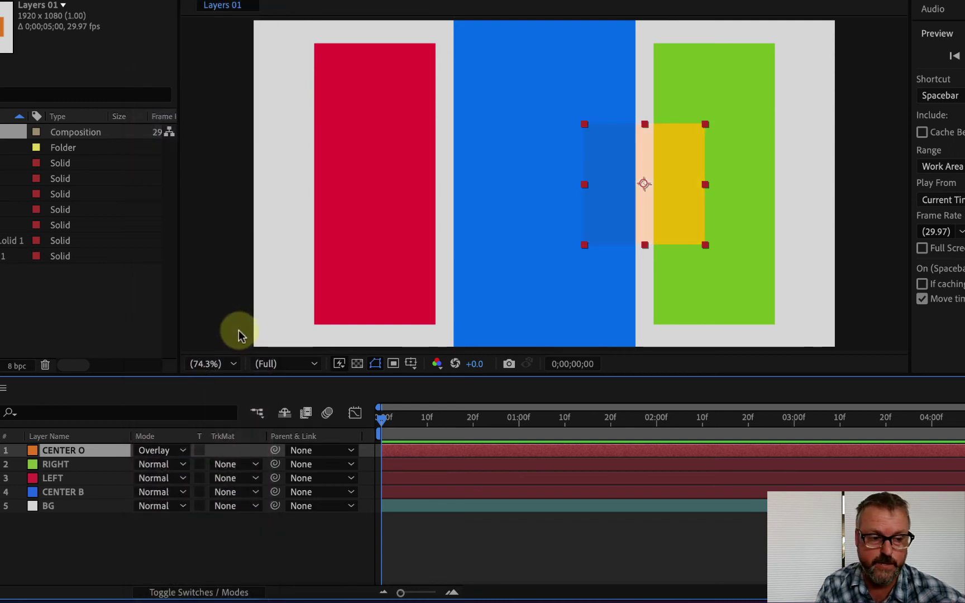
Step: Change the CENTER O layer's blending mode to Vivid Light
left_click(181, 450)
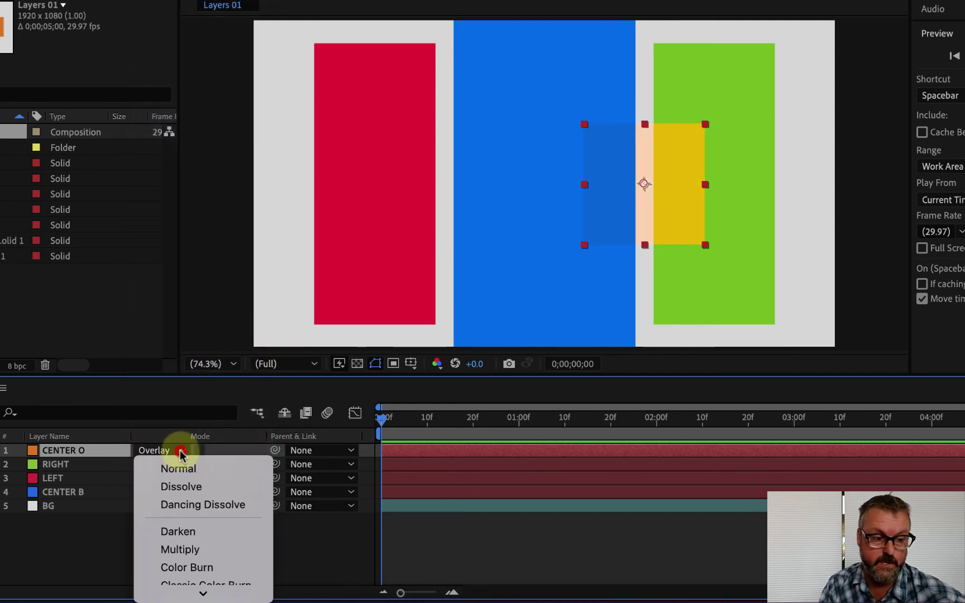
scroll(181, 454, "down", 10)
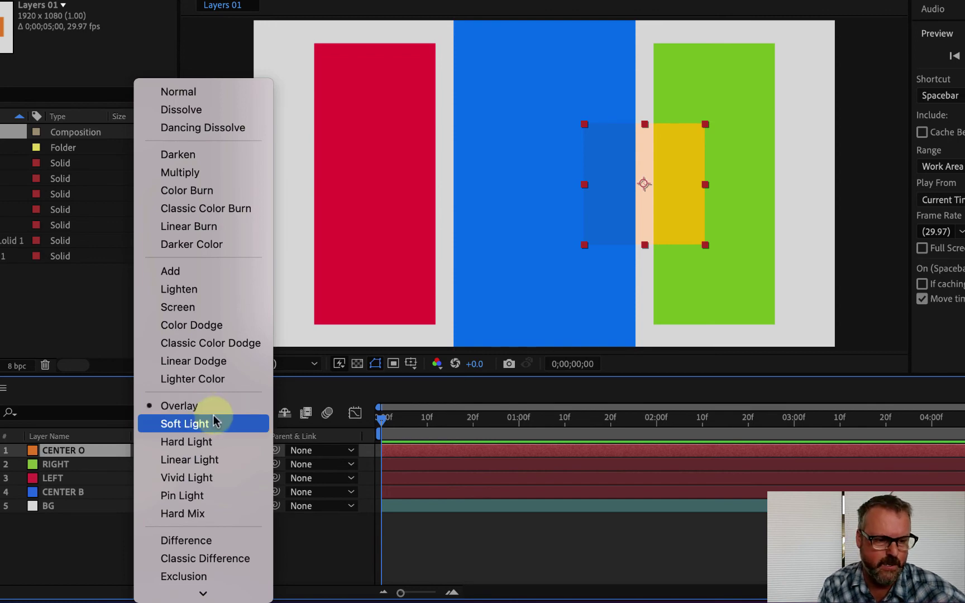
left_click(211, 478)
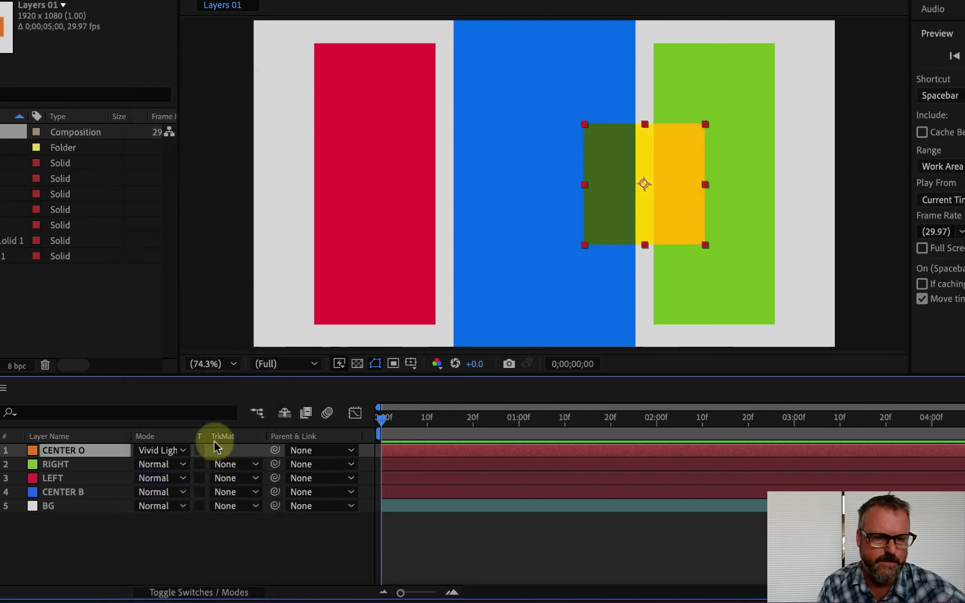
Step: Try the Difference and Exclusion blending modes in turn on the CENTER O layer
left_click(176, 450)
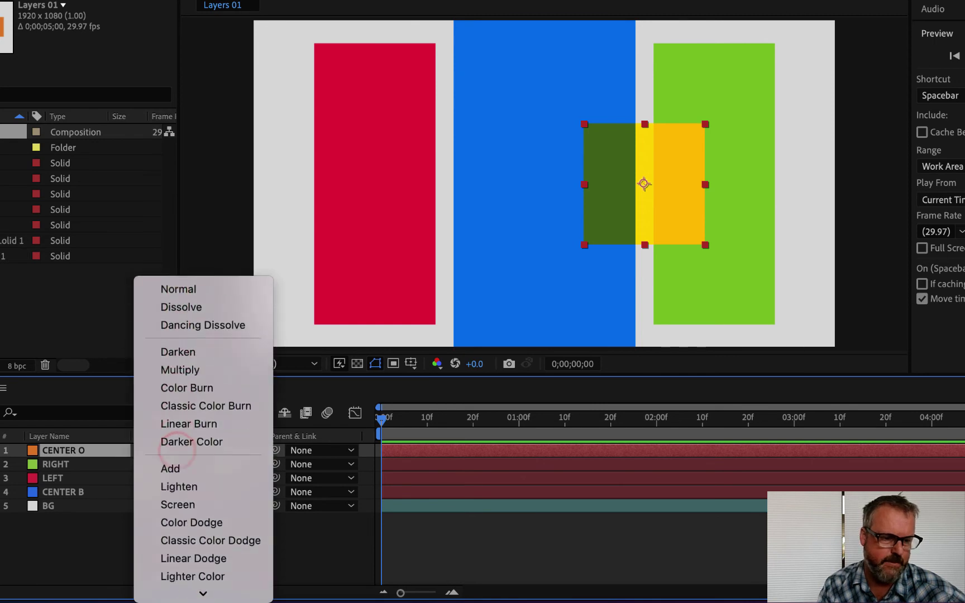
mouse_move(203, 594)
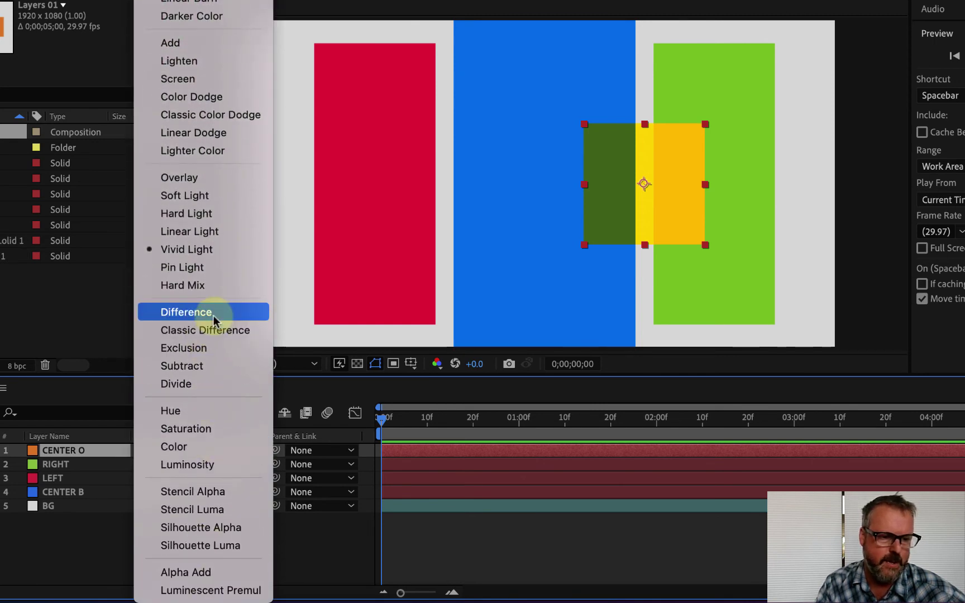
left_click(213, 316)
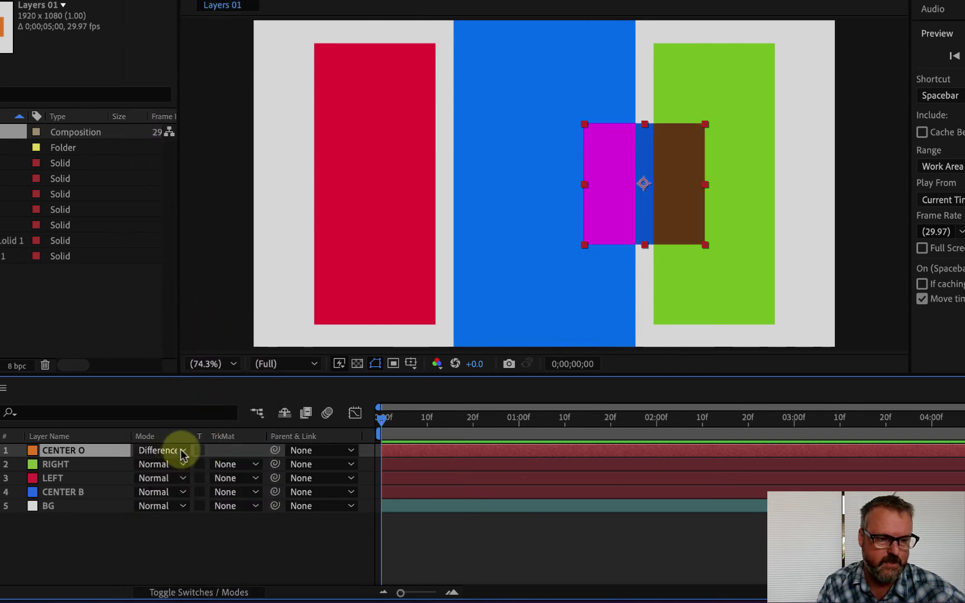
left_click(182, 451)
mouse_move(177, 590)
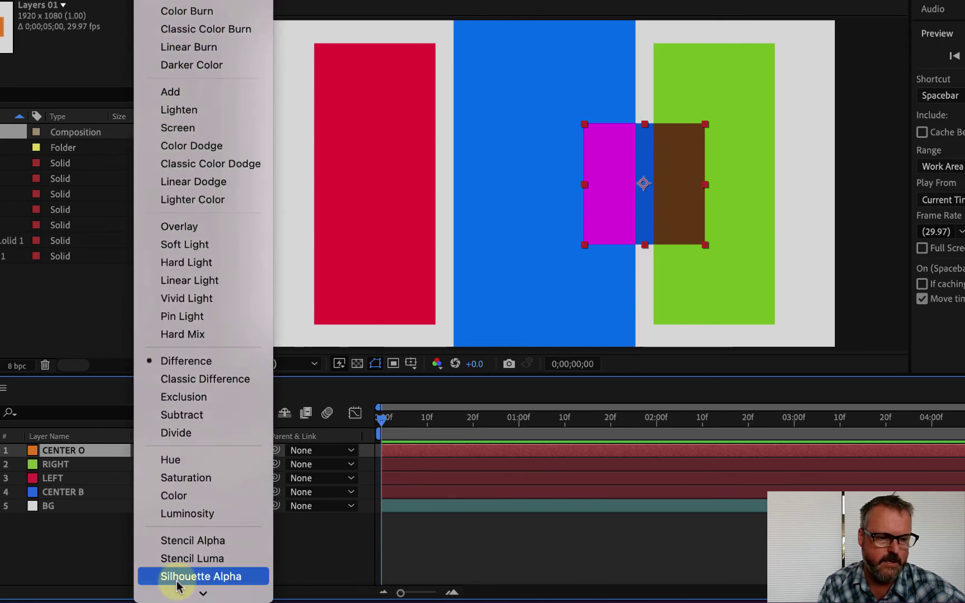
left_click(223, 397)
Step: Try the Hue blending mode on the CENTER O layer and return the layer to Normal
left_click(181, 454)
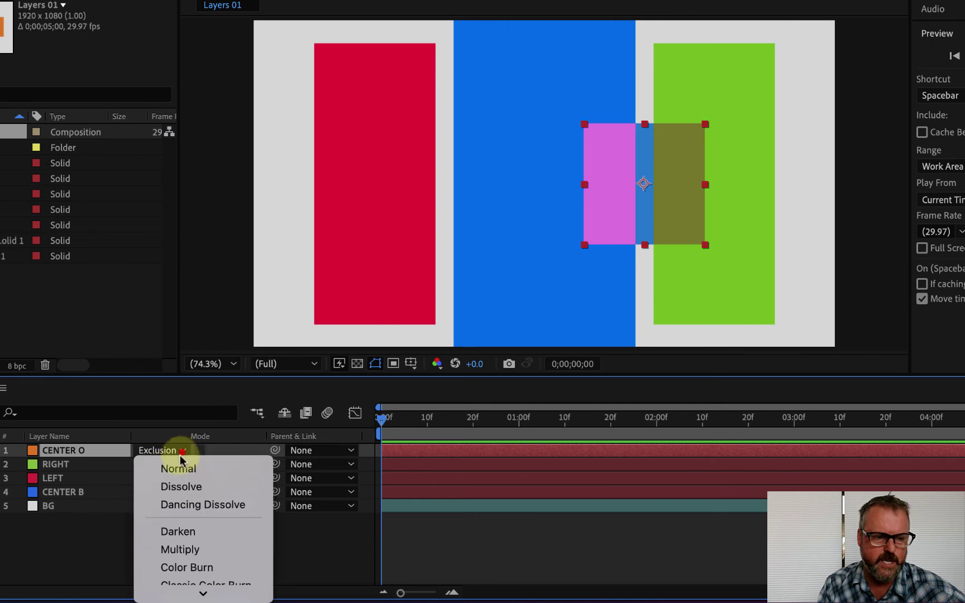
mouse_move(203, 594)
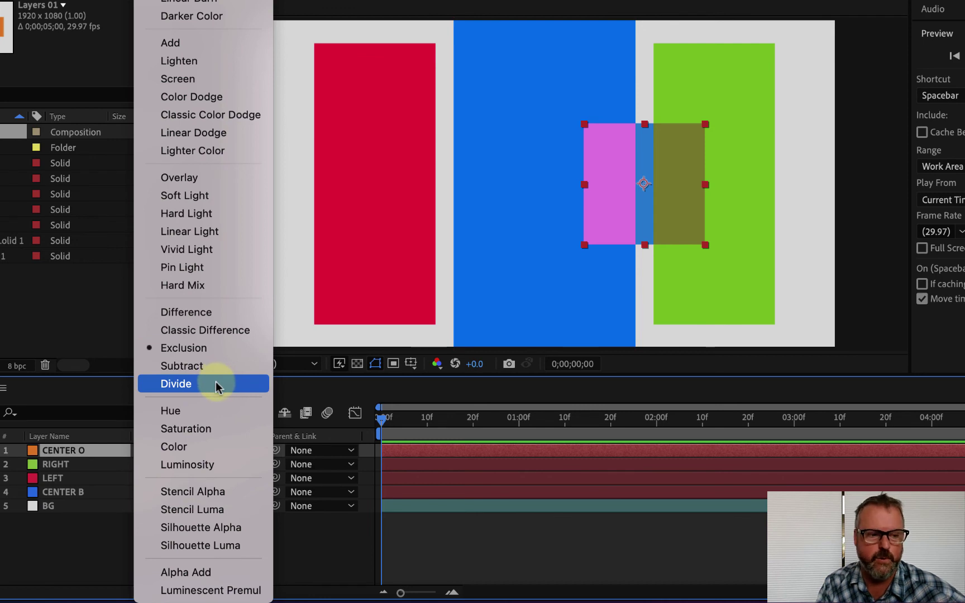
left_click(214, 418)
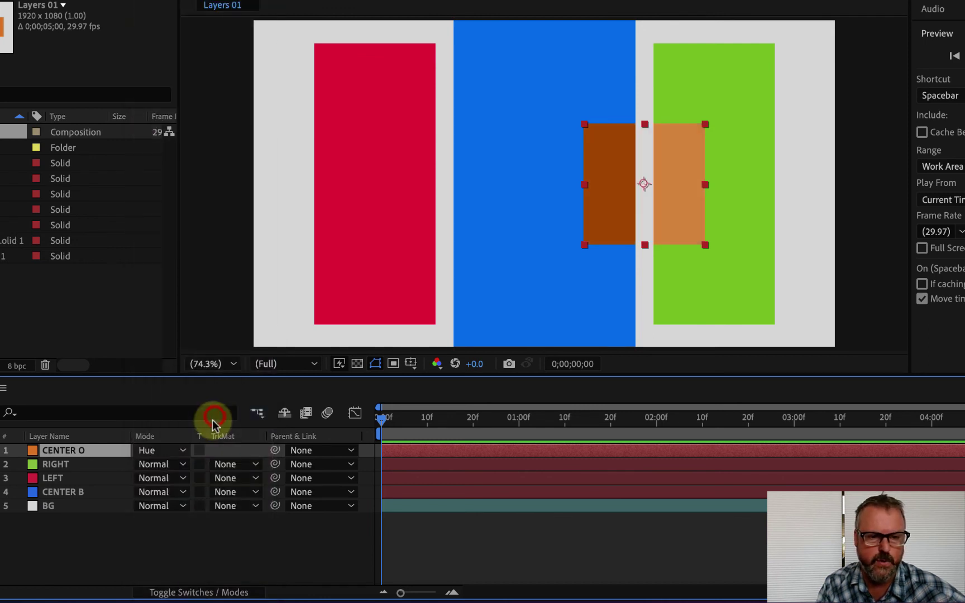
left_click(182, 451)
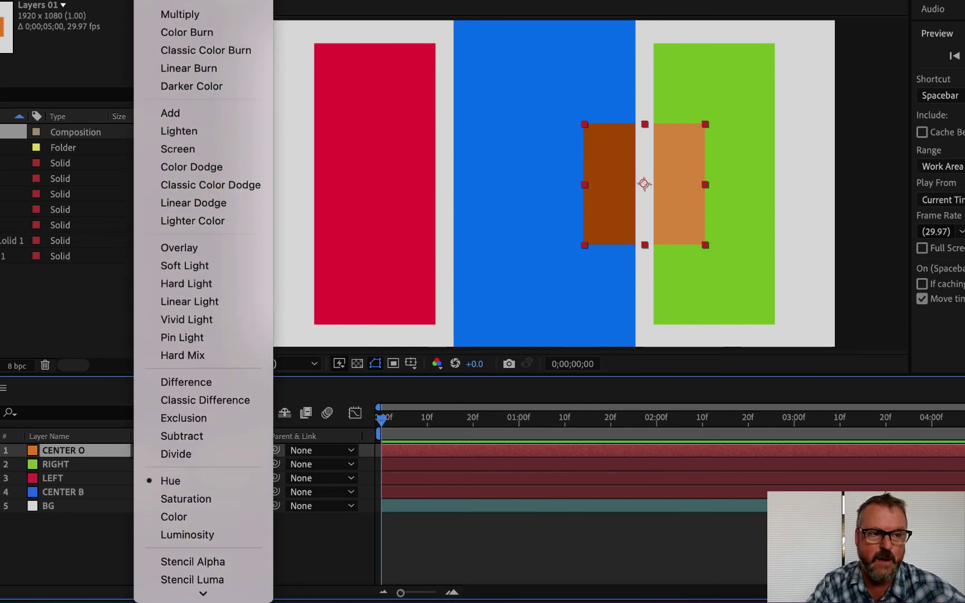
left_click(217, 9)
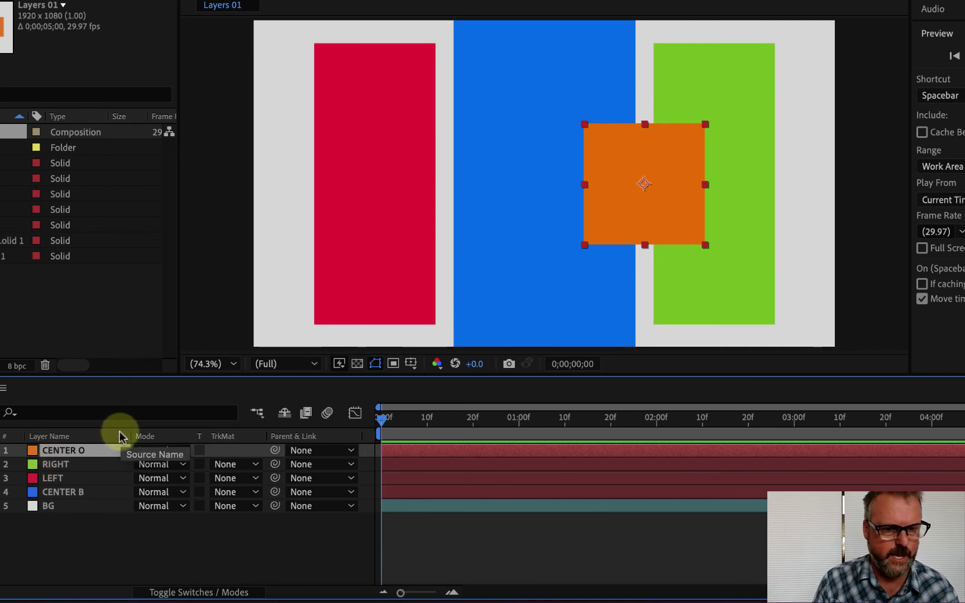
Step: Set the green RIGHT layer's blending mode to Multiply
left_click(56, 465)
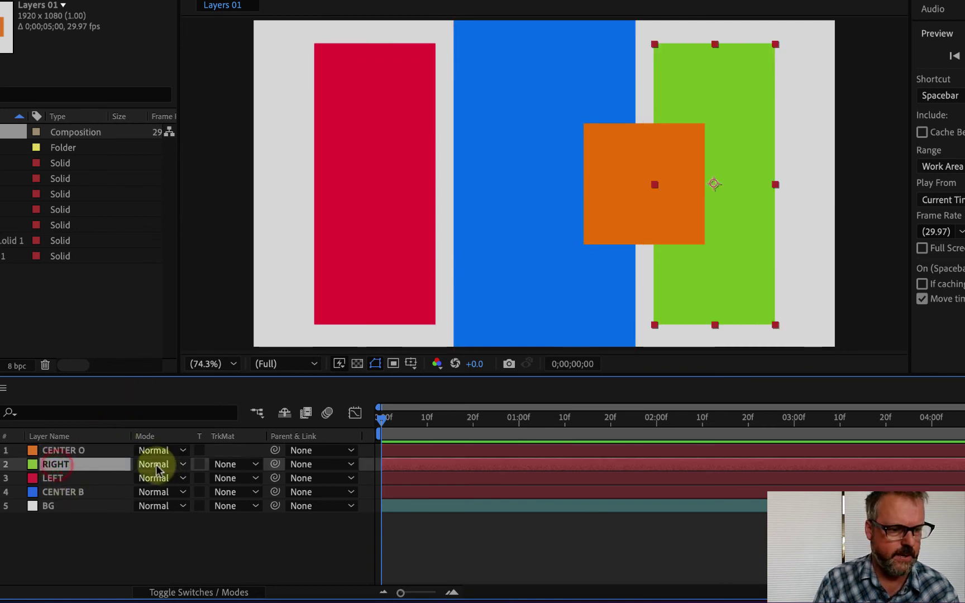
left_click(176, 471)
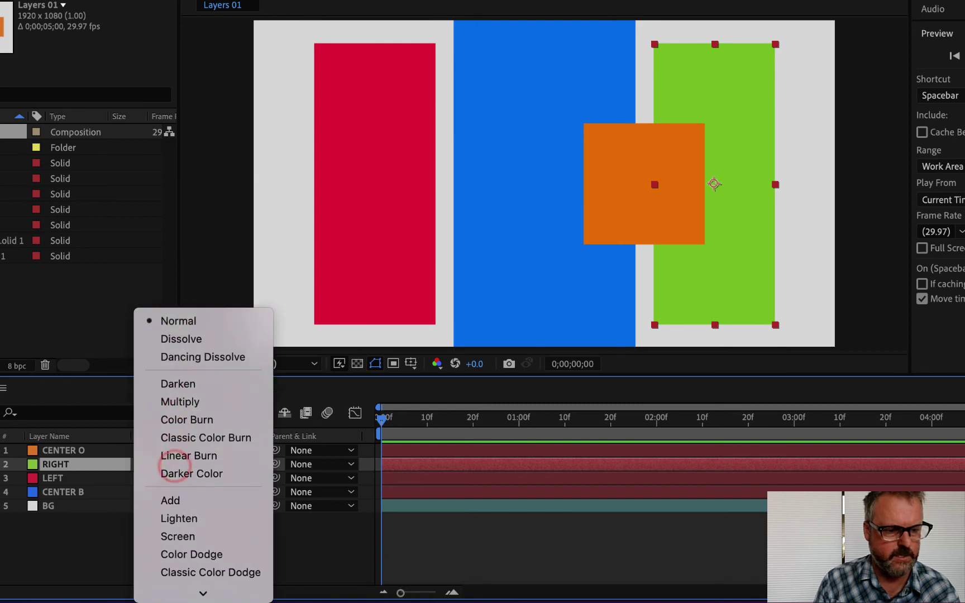
left_click(242, 261)
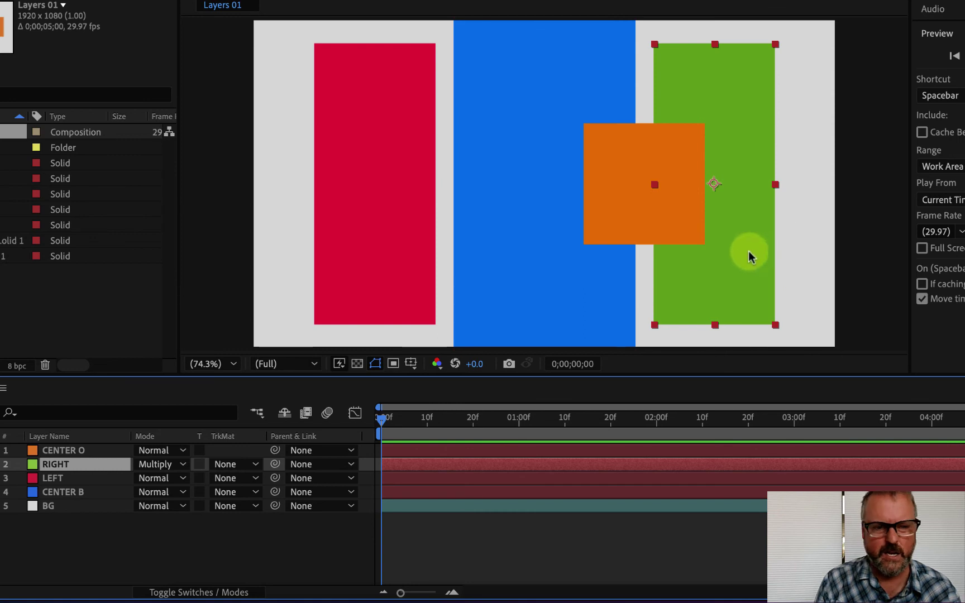
Step: Set the RIGHT layer's blending mode to Lighten and move it left so it partly overlaps the blue CENTER B layer
left_click(161, 464)
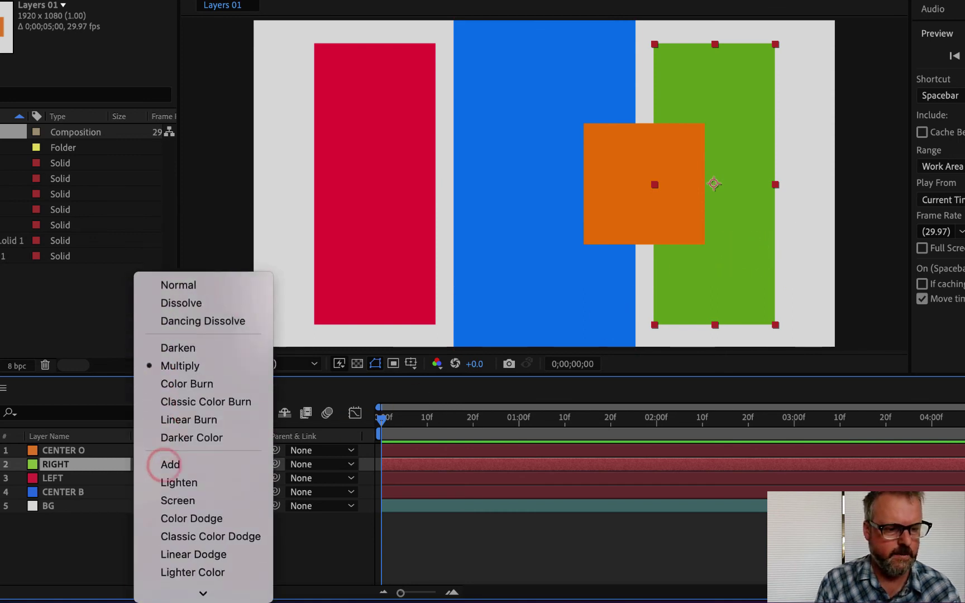
left_click(207, 397)
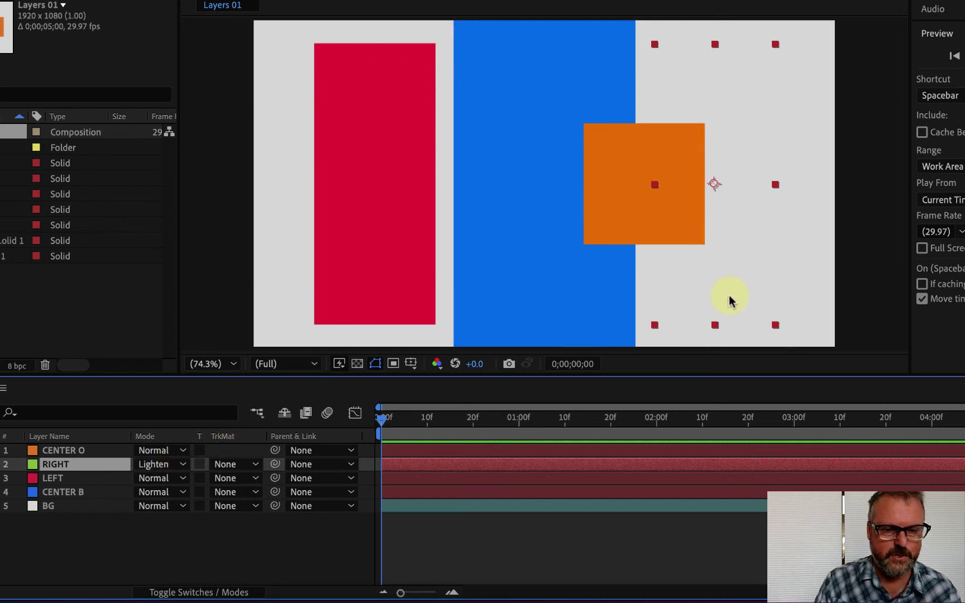
left_click_drag(731, 295, 632, 295)
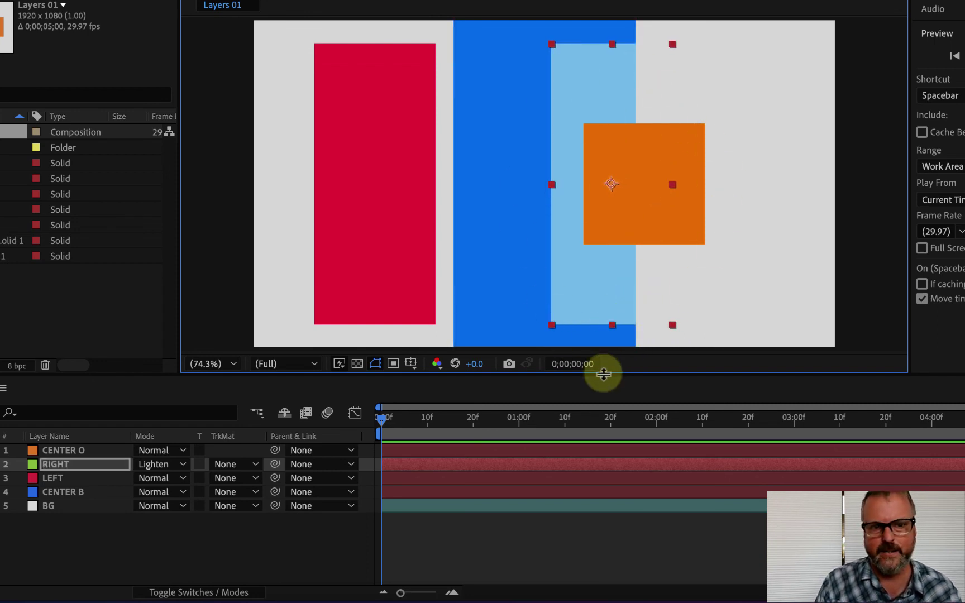
Step: Reshape the red LEFT layer into a wide, short rectangle and move it across the blue layer to overlap the RIGHT layer's edge
left_click(49, 478)
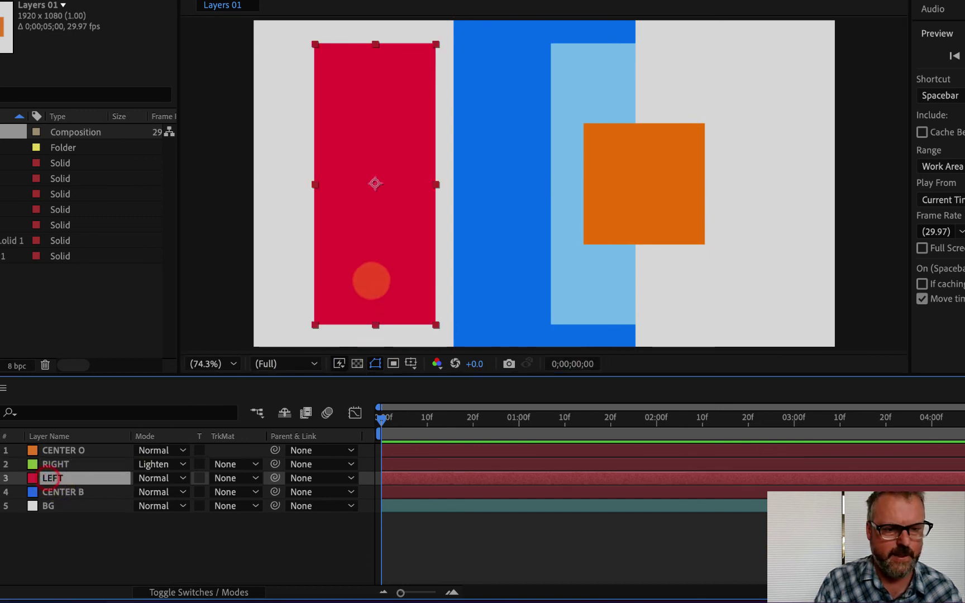
left_click_drag(371, 280, 398, 280)
left_click_drag(461, 184, 499, 184)
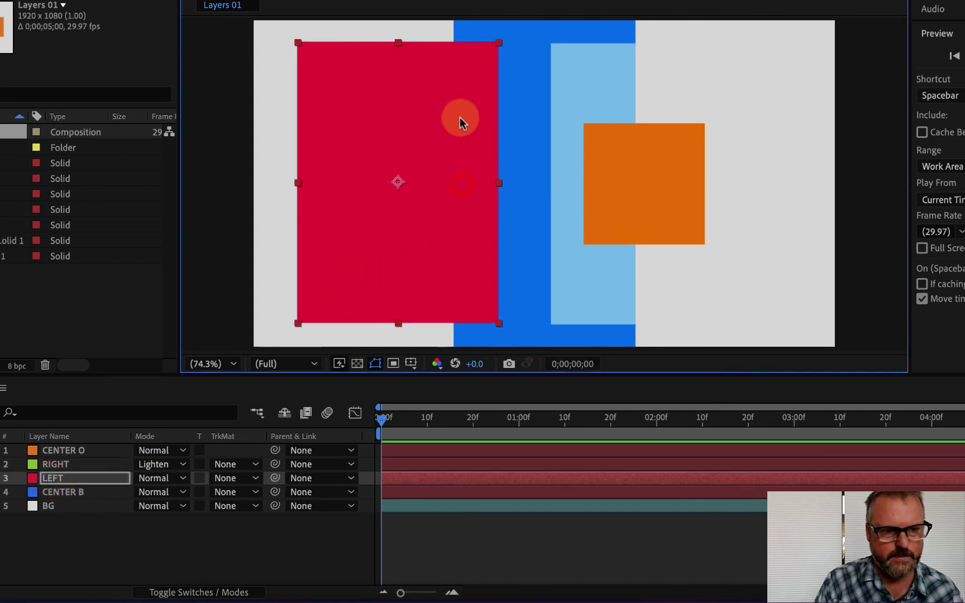
left_click_drag(398, 43, 398, 143)
left_click_drag(446, 210, 524, 201)
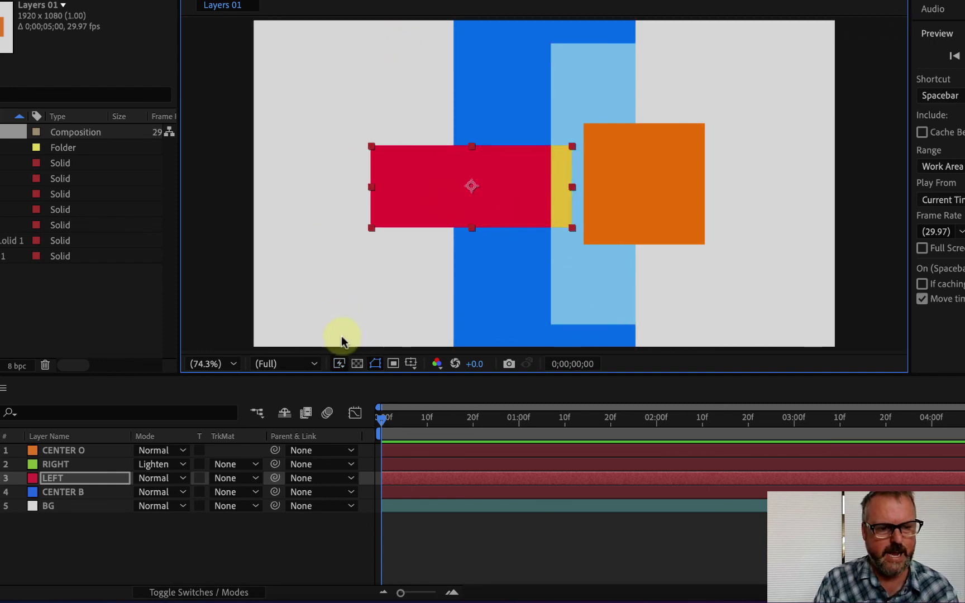
left_click(129, 535)
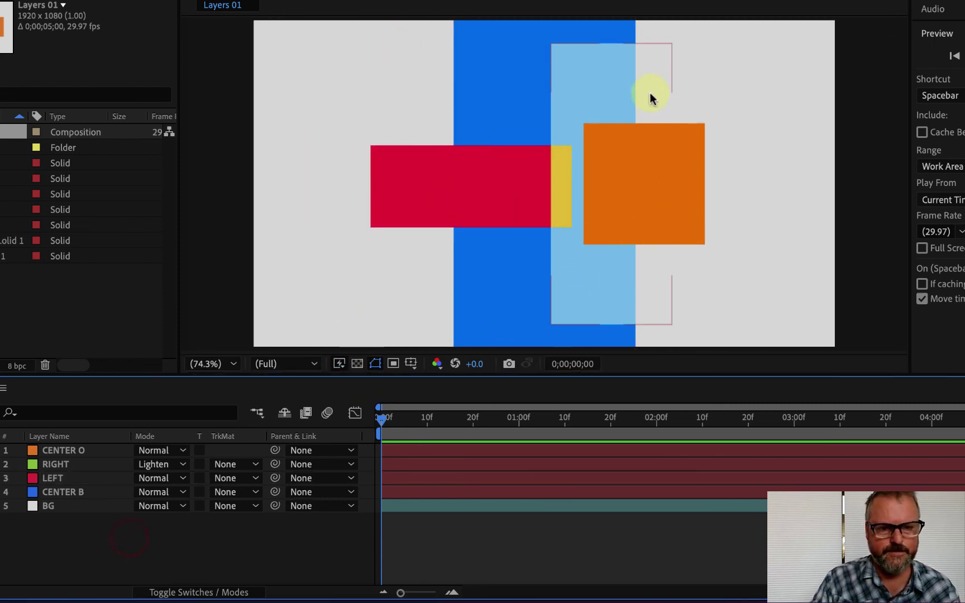
left_click(512, 205)
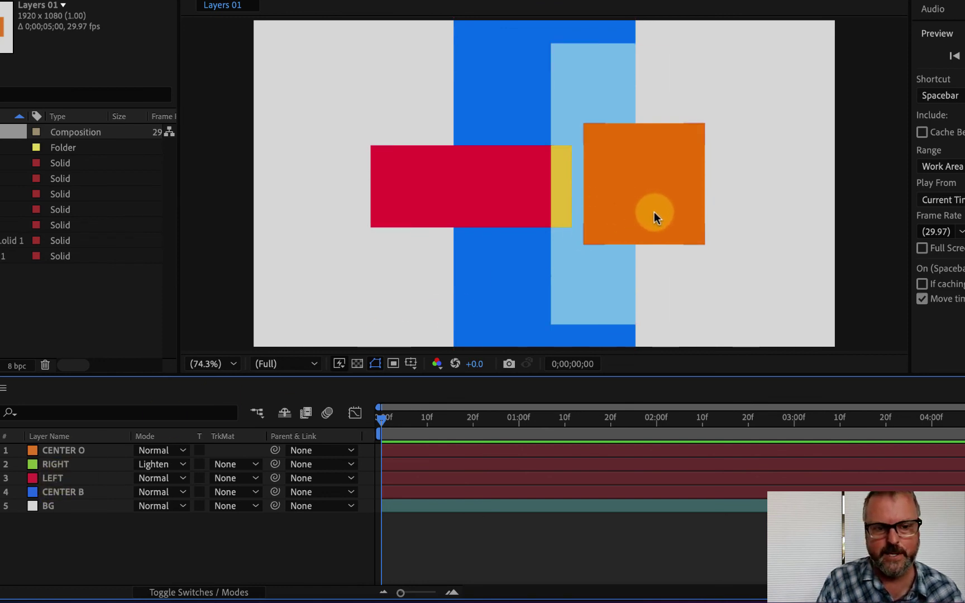
Step: Move the orange CENTER O square slightly left over the red rectangle's end and set its blending mode to Multiply
left_click_drag(654, 213, 631, 216)
left_click(252, 453)
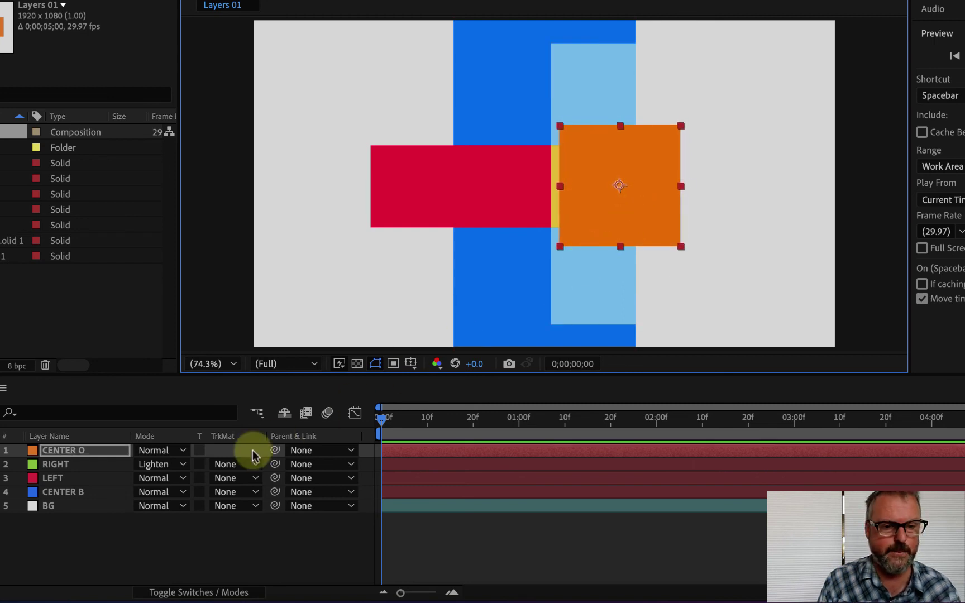
left_click(167, 457)
left_click(171, 551)
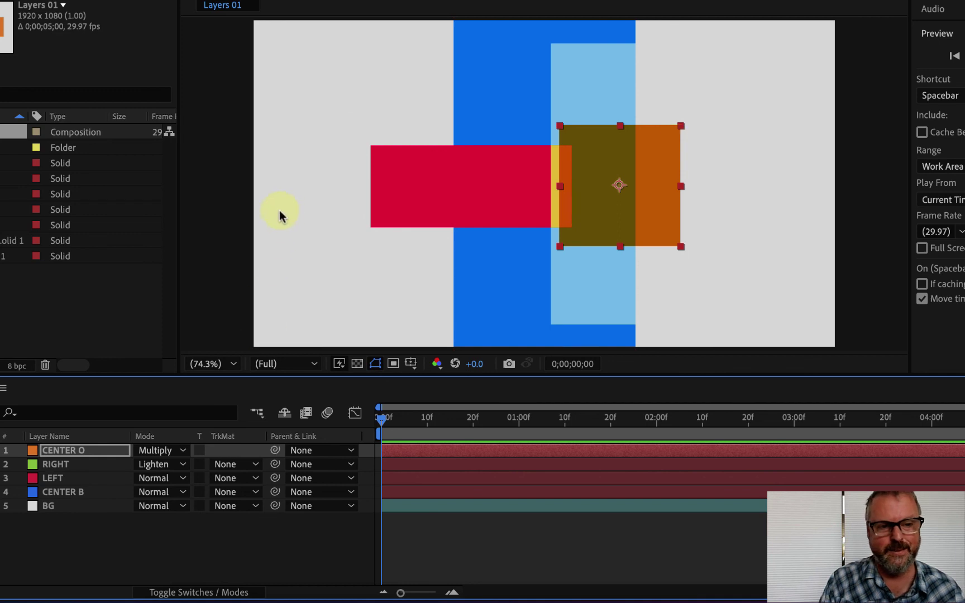
Step: Move the RIGHT layer down so its top edge crosses the middle of the orange square, and deselect it
left_click_drag(581, 92, 592, 213)
left_click(853, 224)
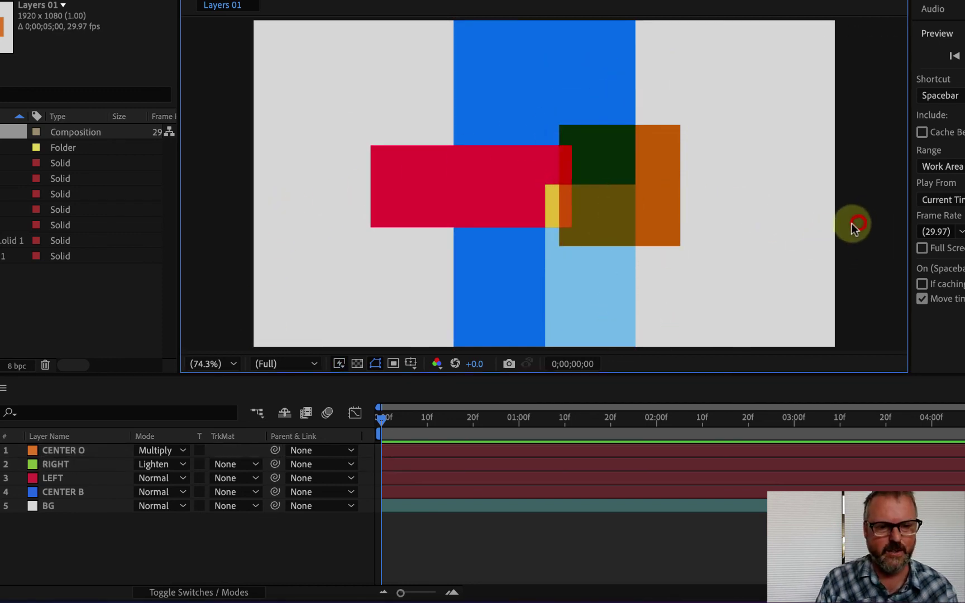